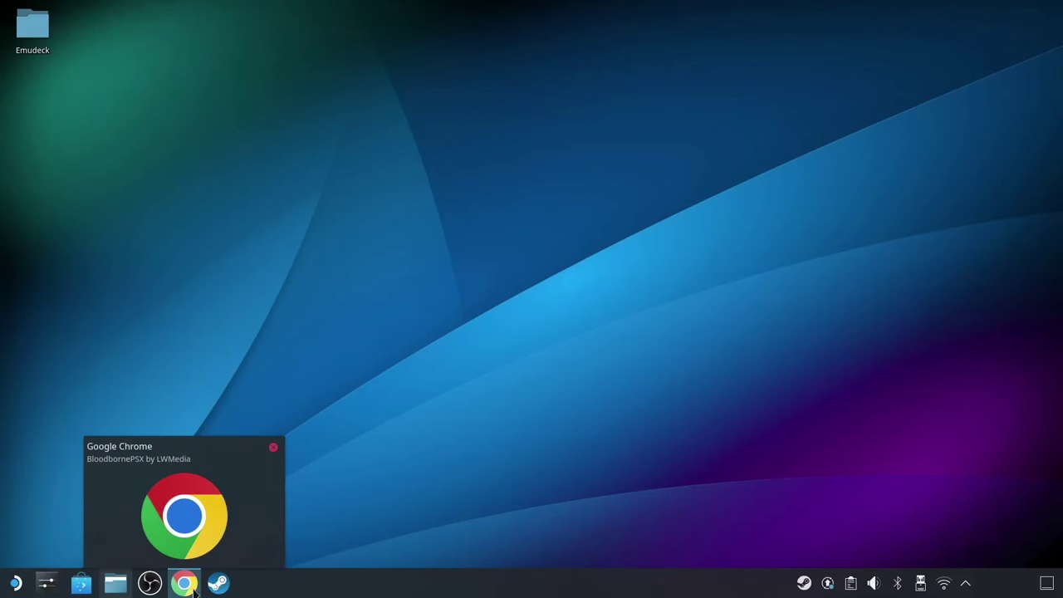
Switch to Google Chrome and download the game archive from the BloodbornePSX itch.io page
{"action": "left_click", "coordinate": [183, 583]}
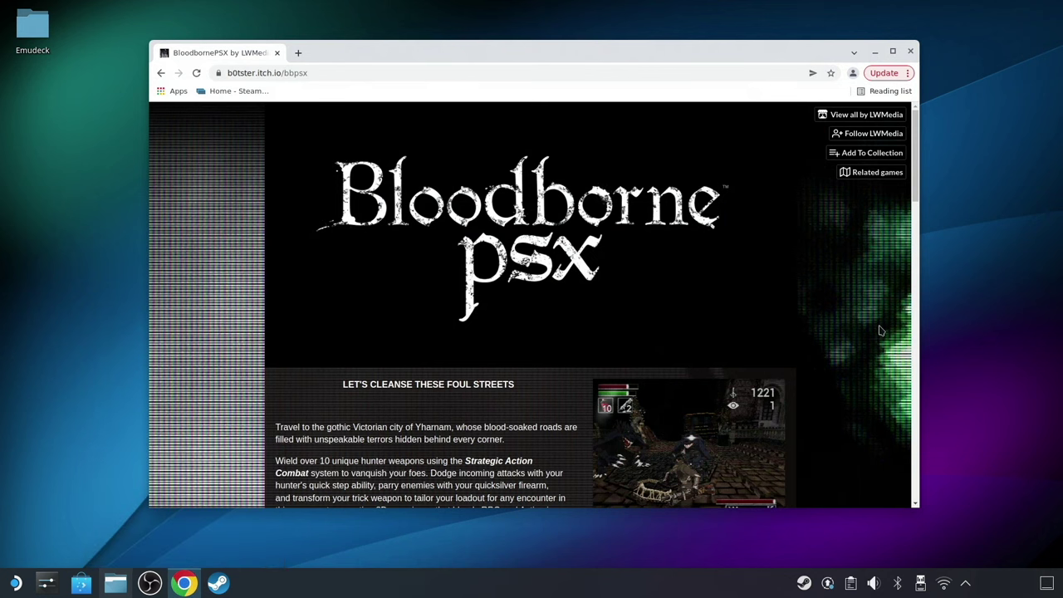
{"action": "scroll", "coordinate": [888, 315], "scroll_direction": "down", "scroll_amount": 15}
{"action": "left_click", "coordinate": [296, 306]}
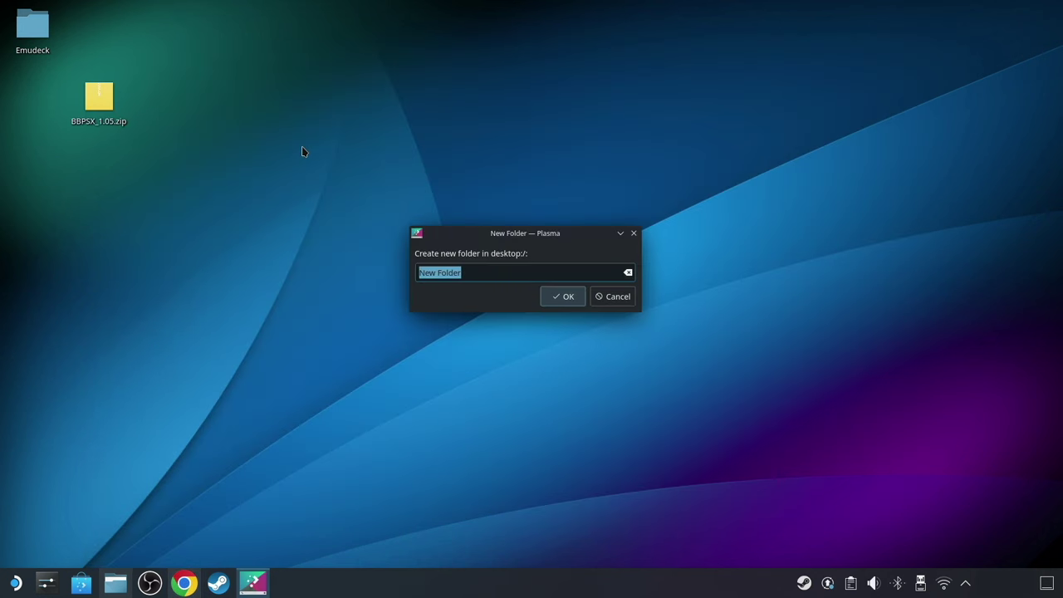
Create a desktop folder named "Bloodborne PSX" and move BBPSX_1.05.zip into it
{"action": "type", "text": "Bloodborne PSX"}
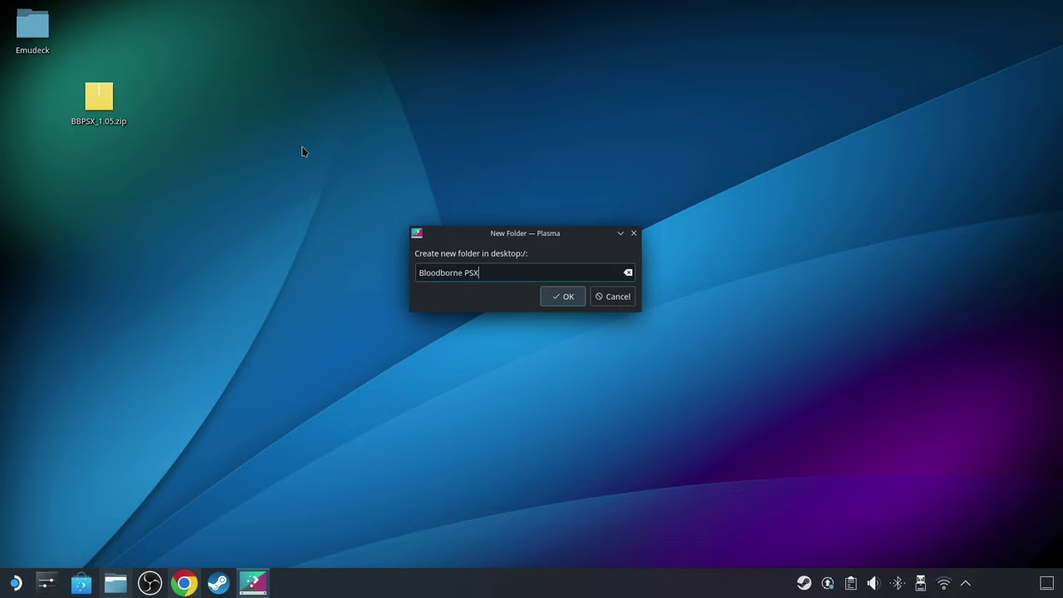
{"action": "key", "text": "Return"}
{"action": "left_click_drag", "start_coordinate": [99, 98], "coordinate": [31, 99]}
{"action": "left_click", "coordinate": [50, 108]}
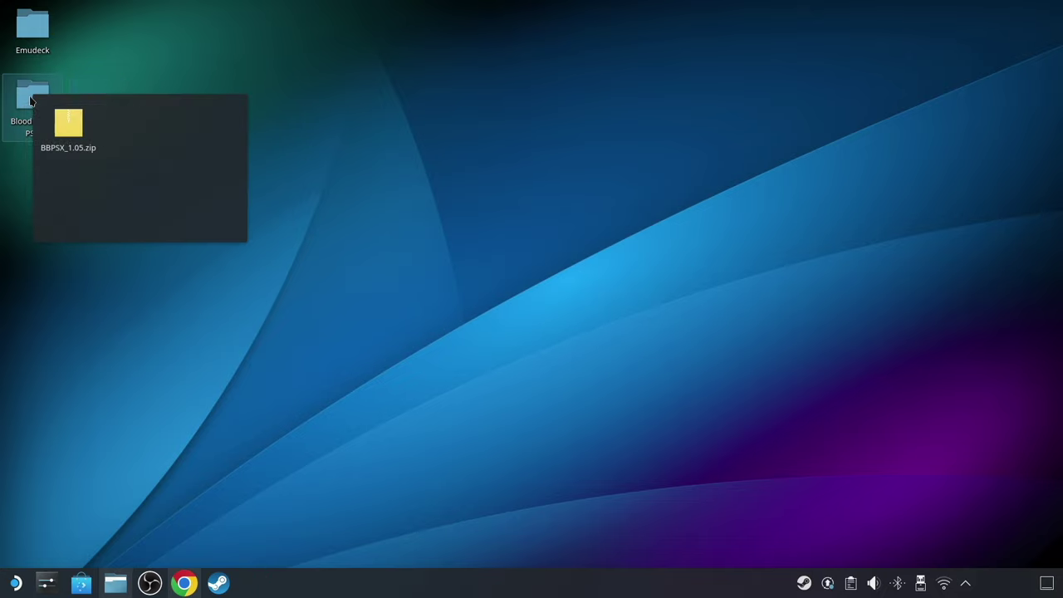
Extract BBPSX_1.05.zip directly inside the Bloodborne PSX folder and move the zip archive to the trash
{"action": "left_click", "coordinate": [18, 96]}
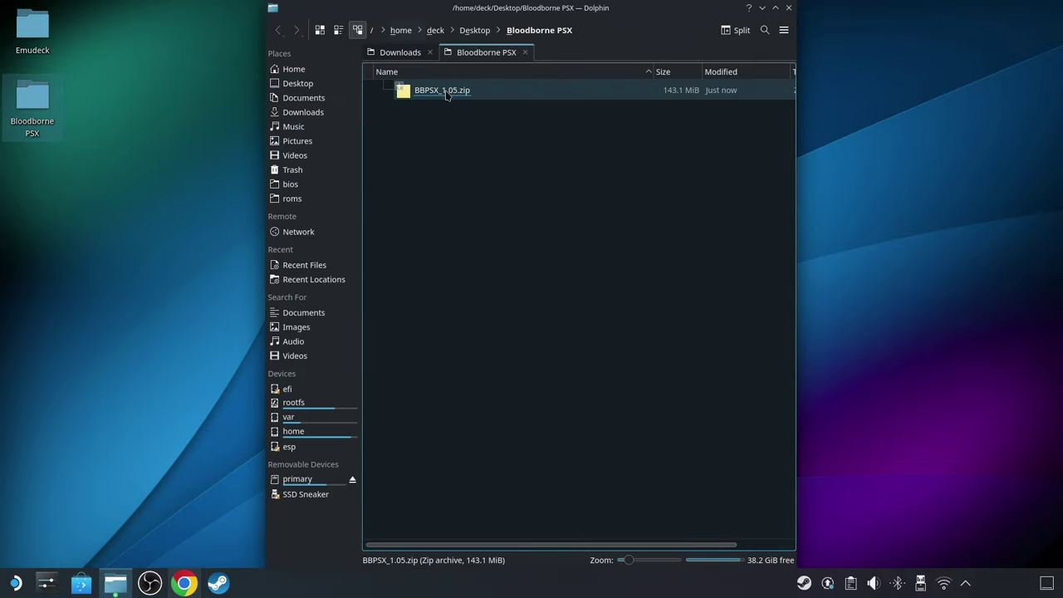
{"action": "right_click", "coordinate": [446, 94]}
{"action": "mouse_move", "coordinate": [601, 252]}
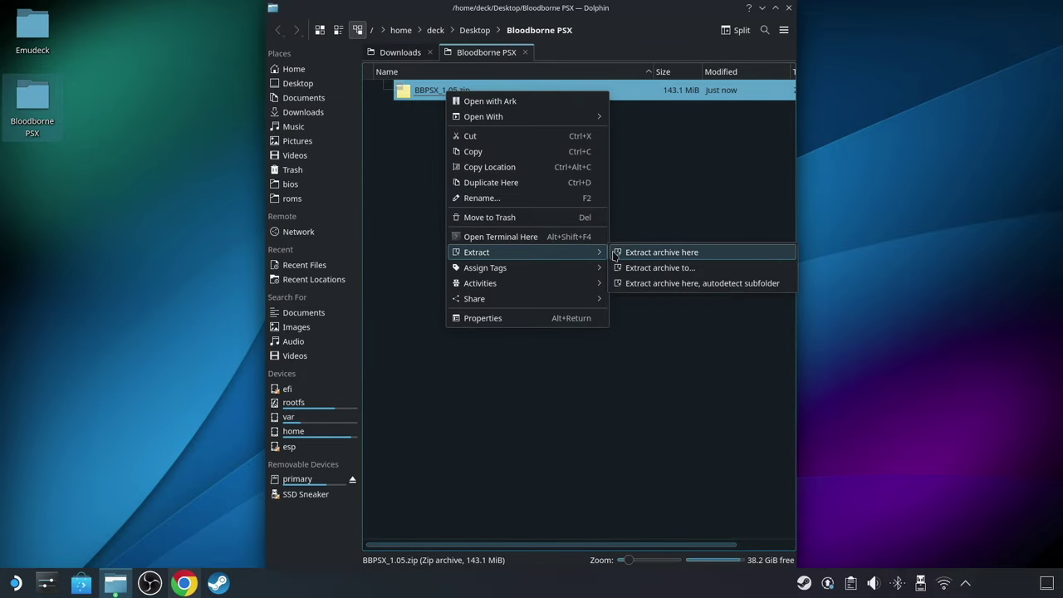
{"action": "left_click", "coordinate": [661, 252]}
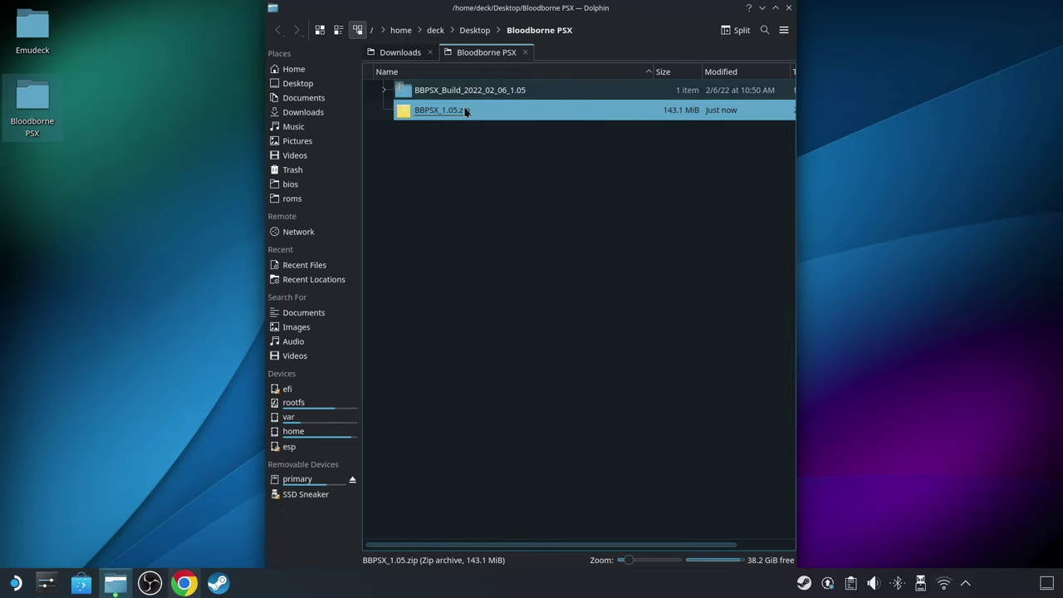
{"action": "right_click", "coordinate": [465, 112]}
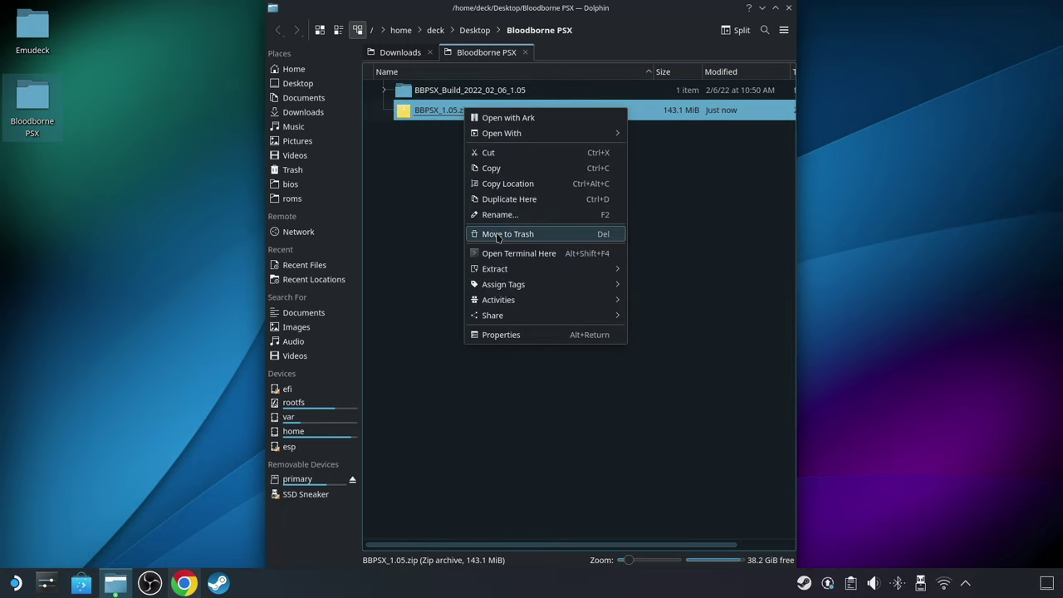
{"action": "left_click", "coordinate": [496, 233]}
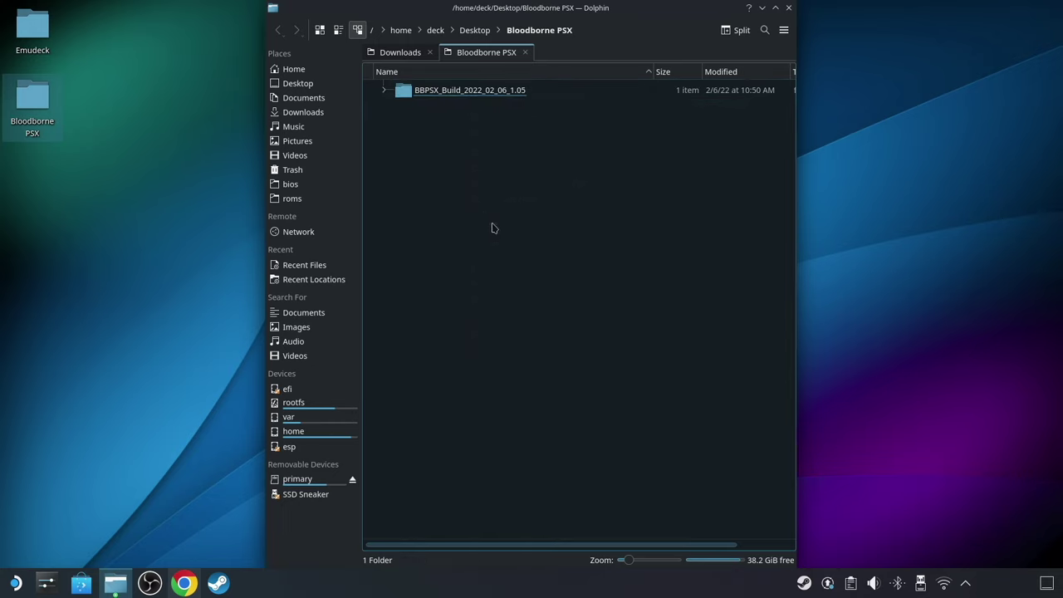
Locate BBPSX.exe in the WindowsNoEditor folder inside BBPSX_Build_2022_02_06_1.05
{"action": "left_click", "coordinate": [446, 89]}
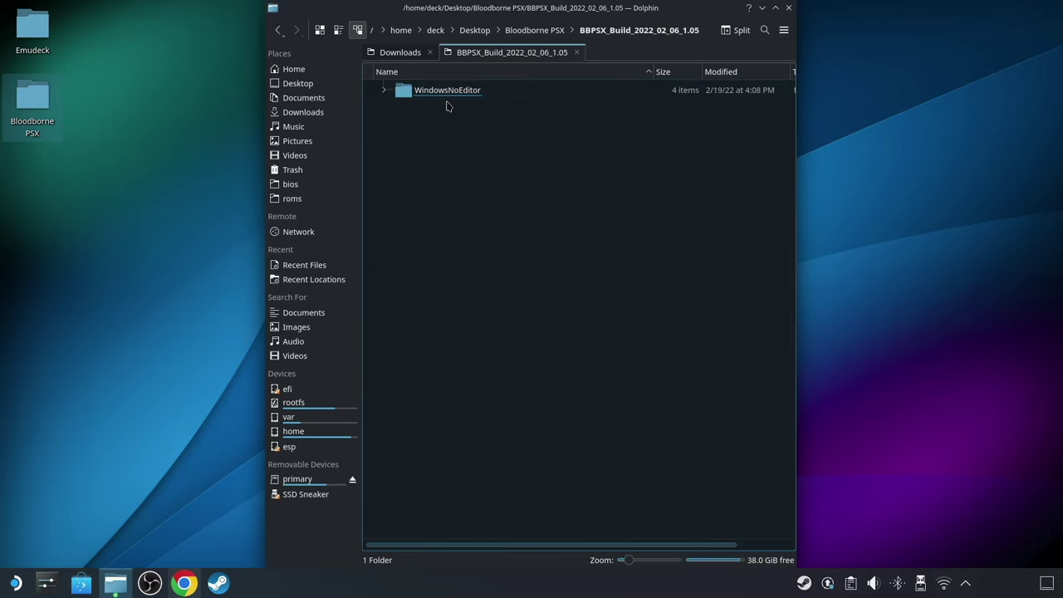
{"action": "left_click", "coordinate": [446, 97]}
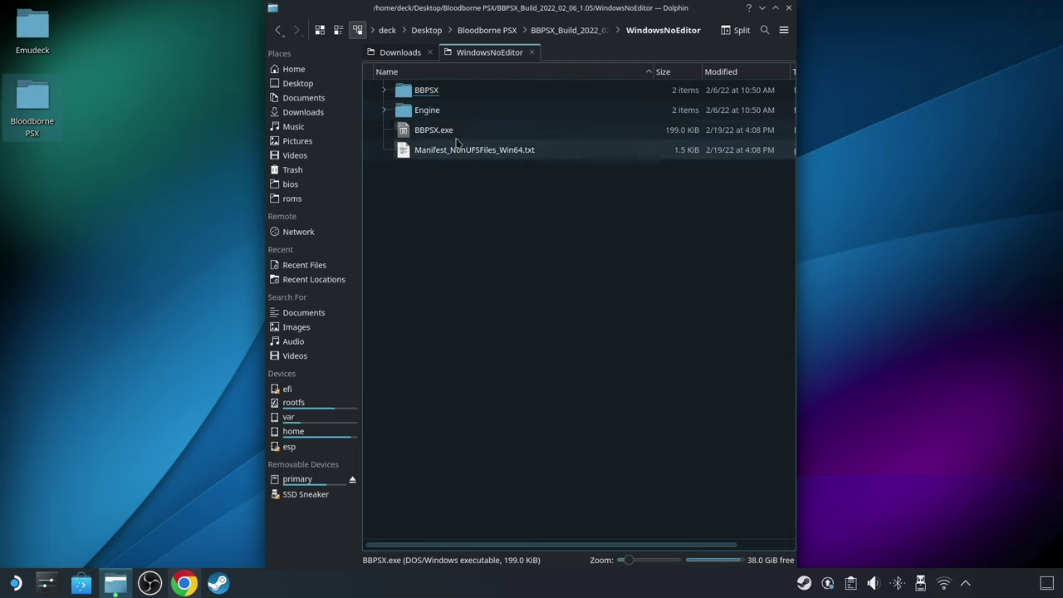
{"action": "left_click", "coordinate": [455, 135]}
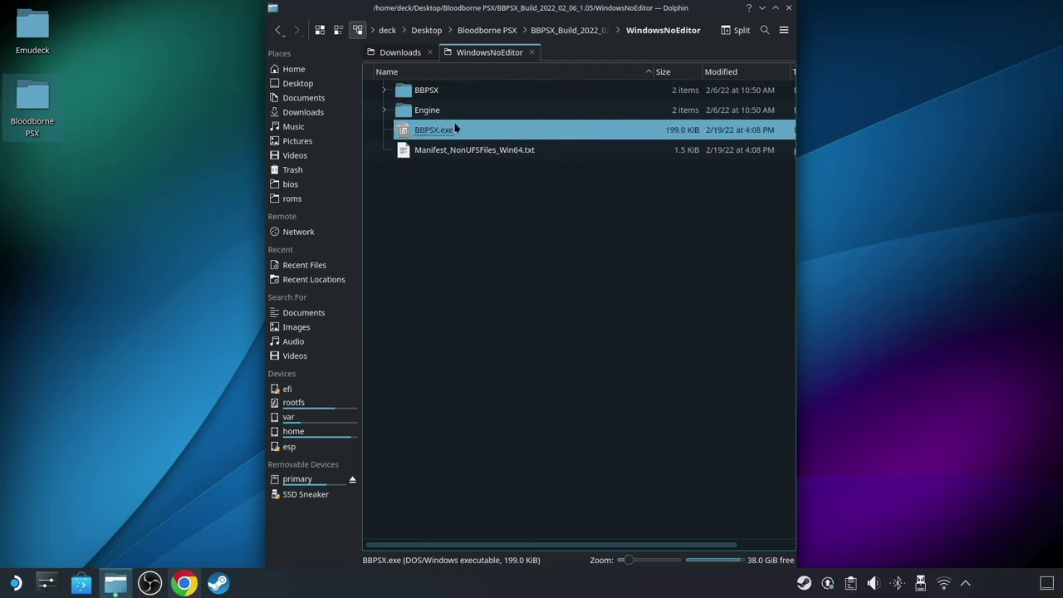
{"action": "right_click", "coordinate": [455, 130]}
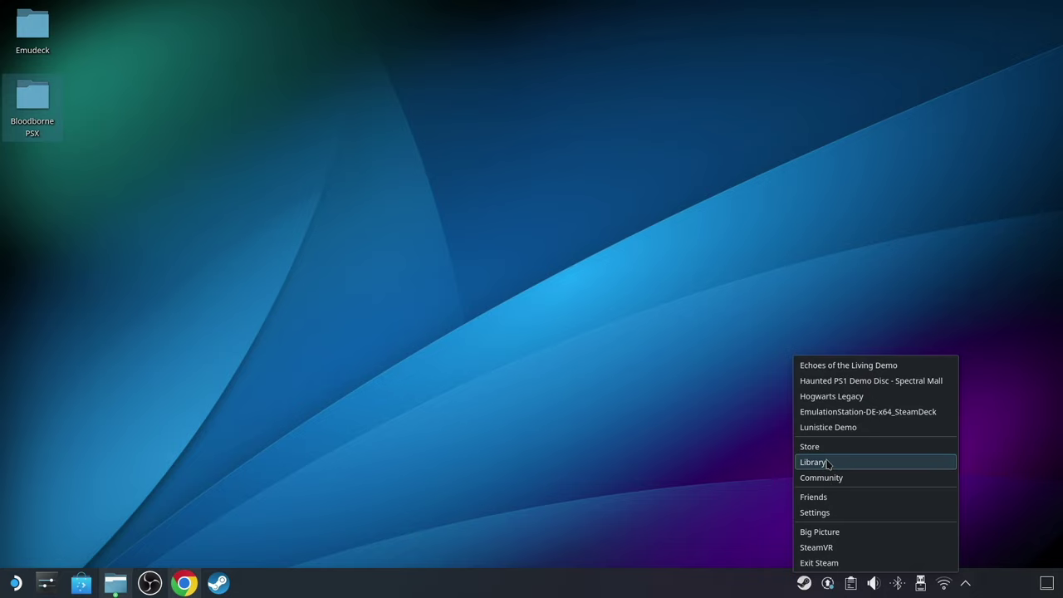
Switch to the Steam library and add BBPSX.exe as a non-Steam game, browsing for it with the file type set to All Files
{"action": "left_click", "coordinate": [827, 463]}
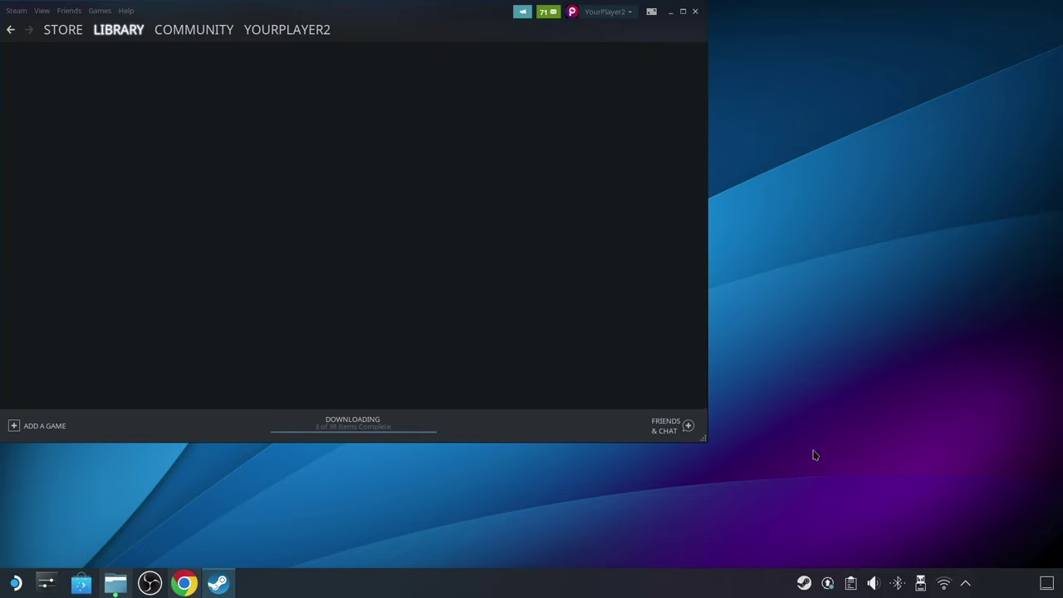
{"action": "left_click_drag", "start_coordinate": [332, 14], "coordinate": [484, 58]}
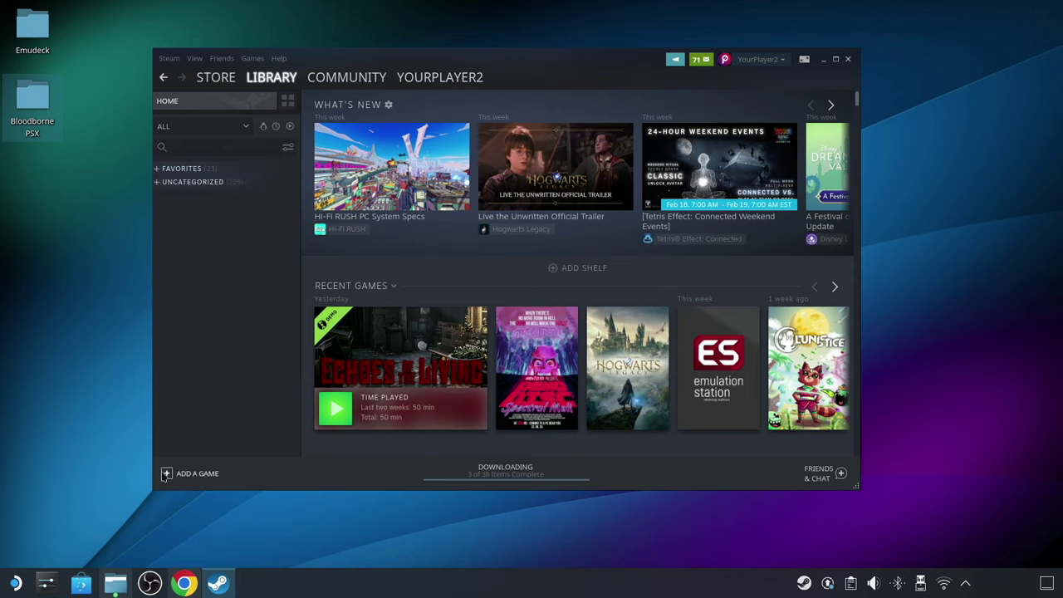
{"action": "left_click", "coordinate": [166, 473]}
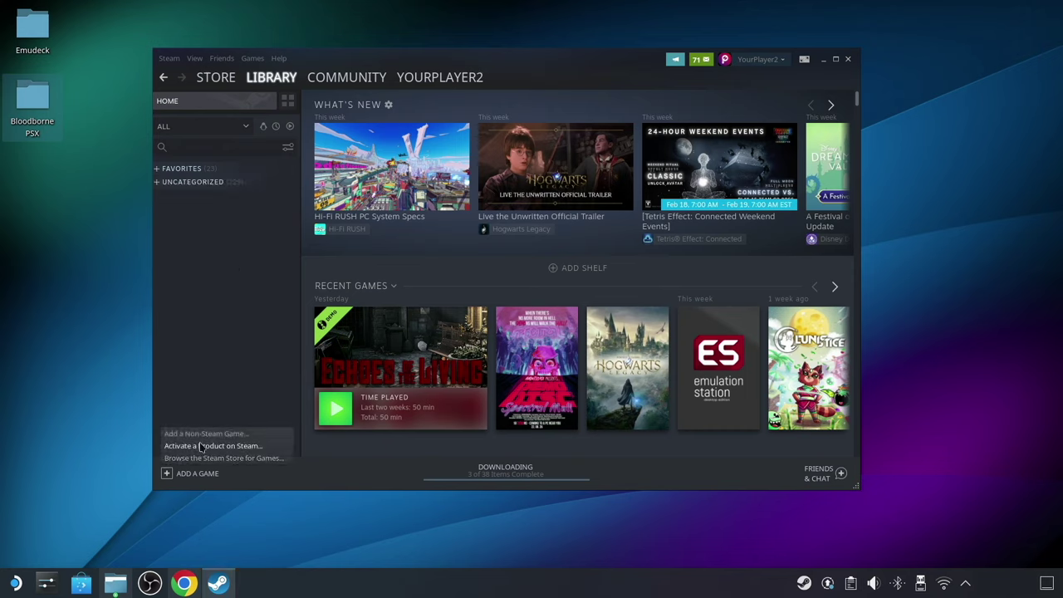
{"action": "left_click", "coordinate": [201, 435]}
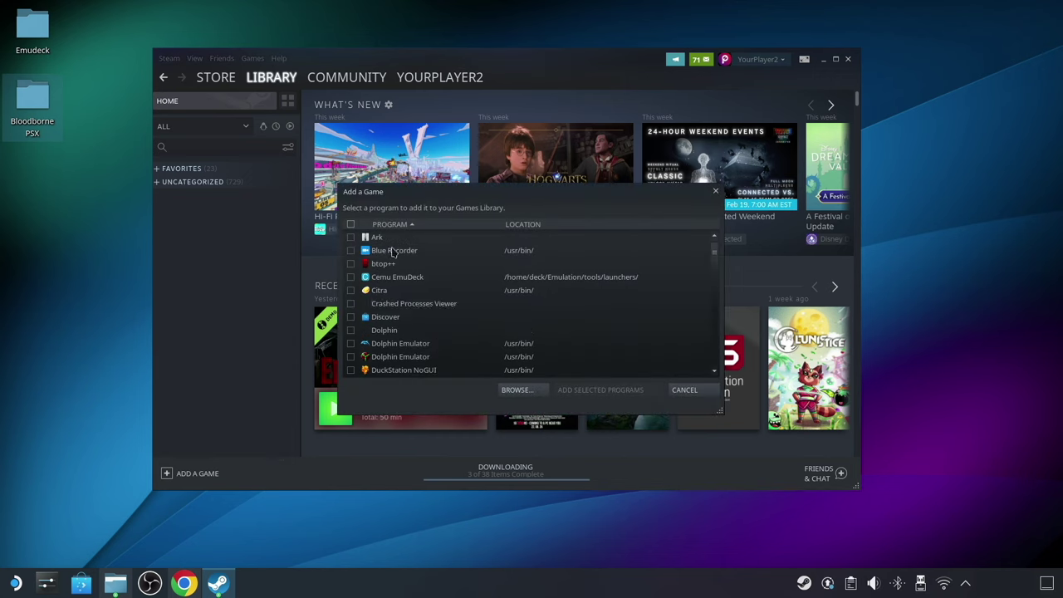
{"action": "left_click", "coordinate": [511, 389]}
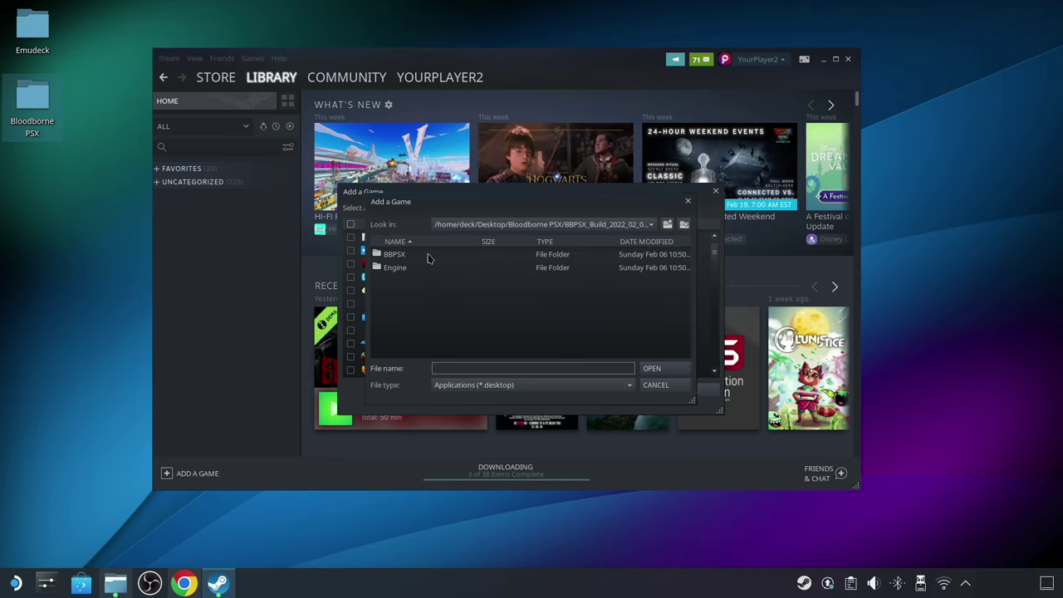
{"action": "left_click", "coordinate": [506, 384]}
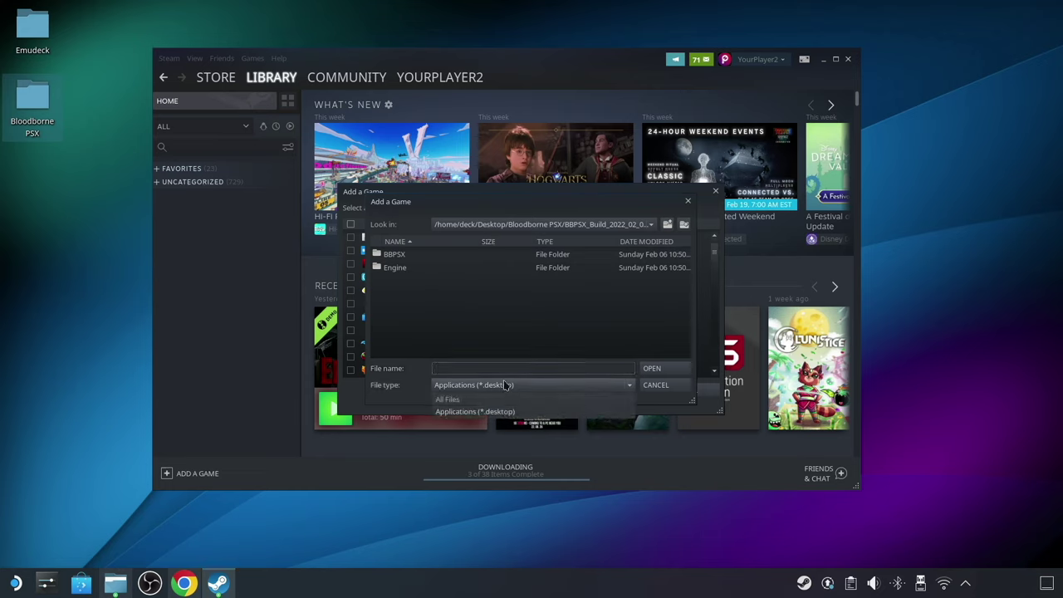
{"action": "left_click", "coordinate": [486, 400]}
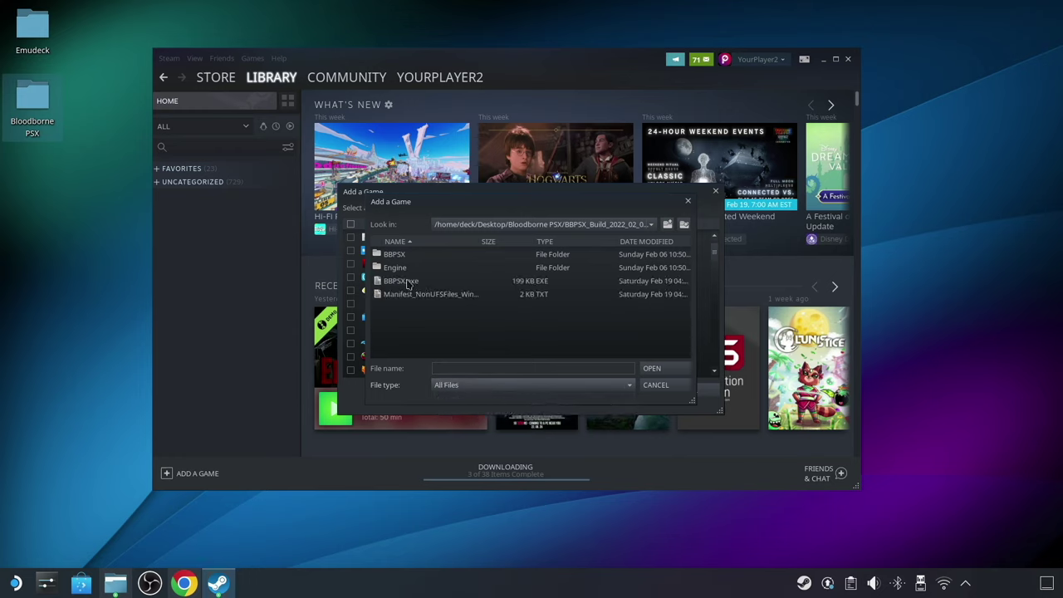
{"action": "left_click", "coordinate": [407, 283]}
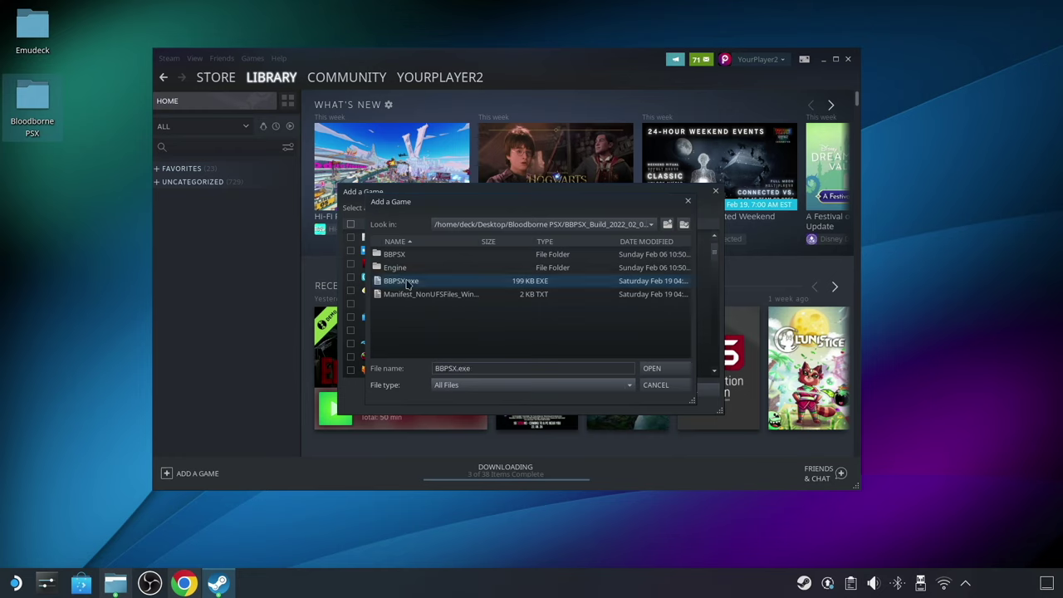
{"action": "left_click", "coordinate": [651, 369]}
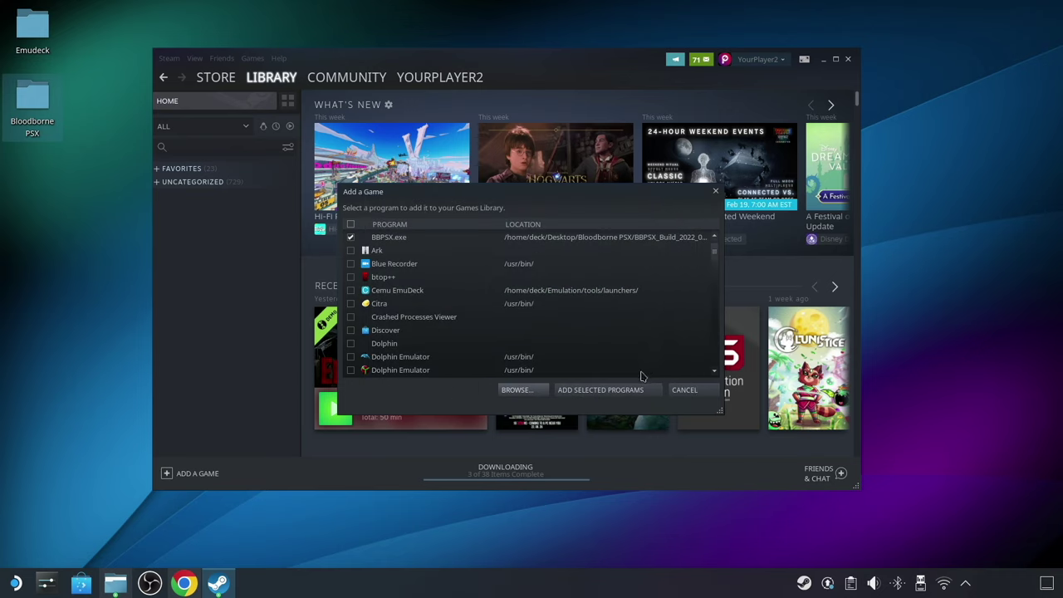
{"action": "left_click", "coordinate": [629, 388]}
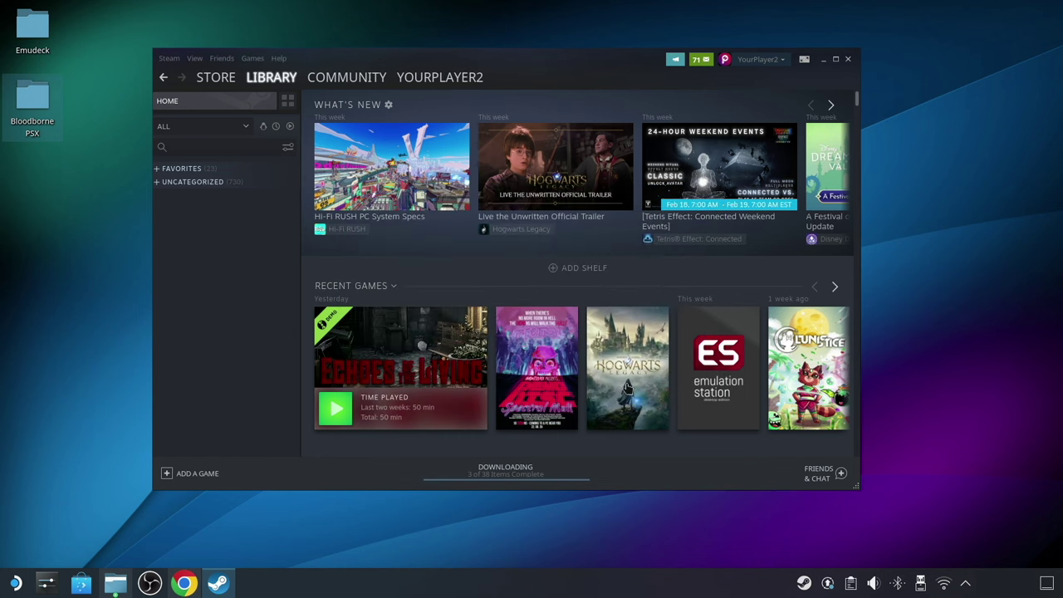
Find BBPSX.exe among the uncategorized games and rename its shortcut to "Bloodborne PSX" in its properties
{"action": "left_click", "coordinate": [193, 181]}
{"action": "scroll", "coordinate": [225, 315], "scroll_direction": "down", "scroll_amount": 3}
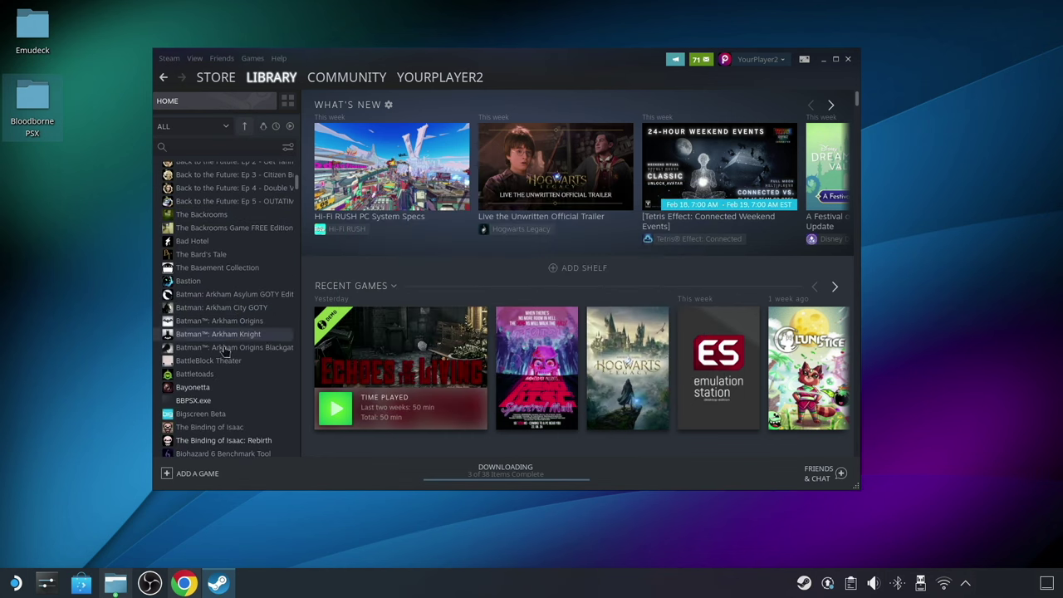
{"action": "left_click", "coordinate": [192, 401]}
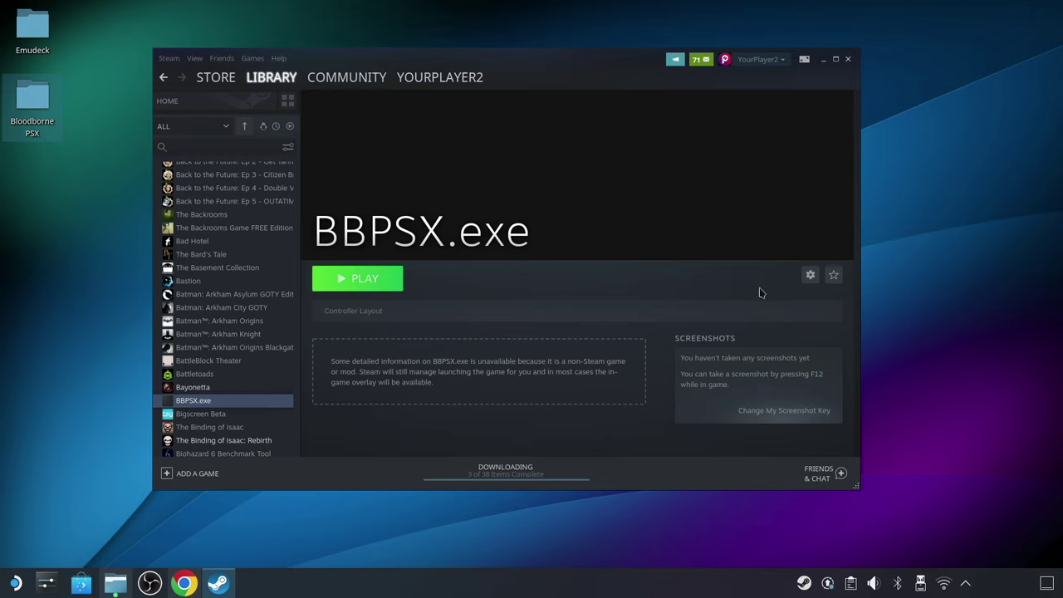
{"action": "left_click", "coordinate": [808, 279]}
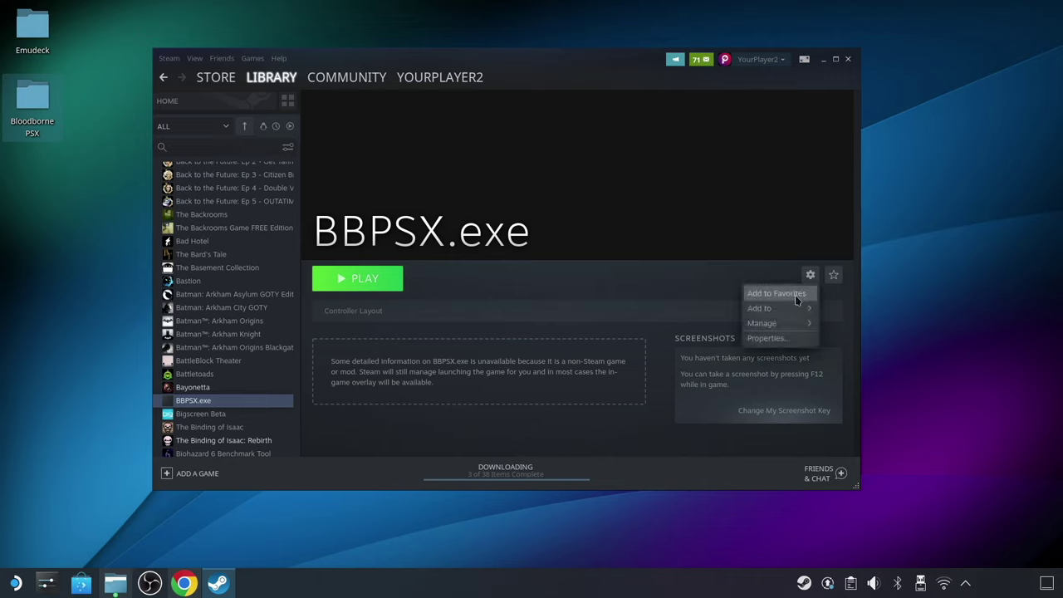
{"action": "left_click", "coordinate": [768, 338]}
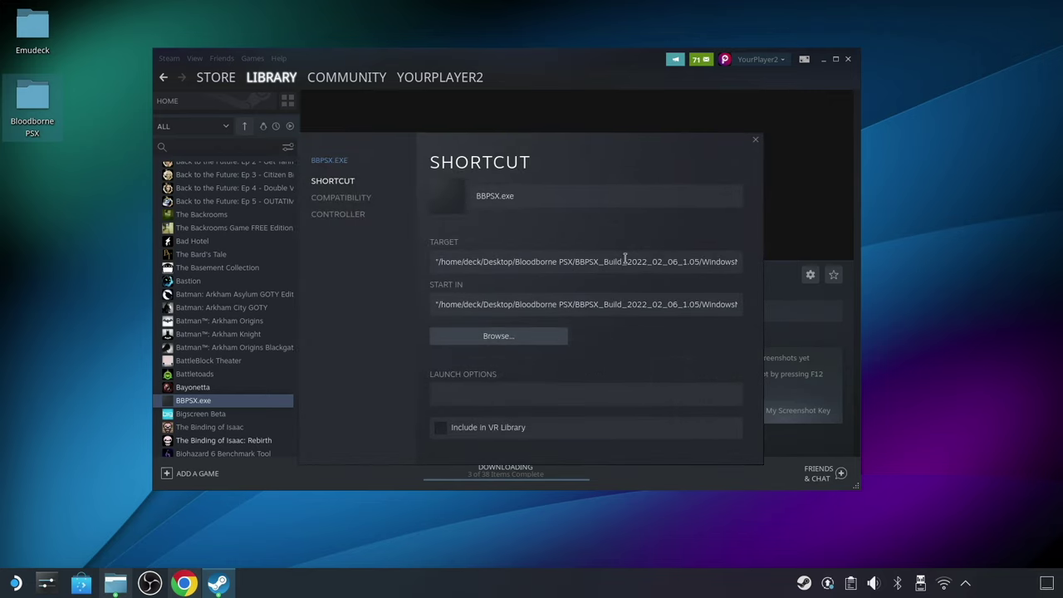
{"action": "left_click_drag", "start_coordinate": [552, 192], "coordinate": [406, 189]}
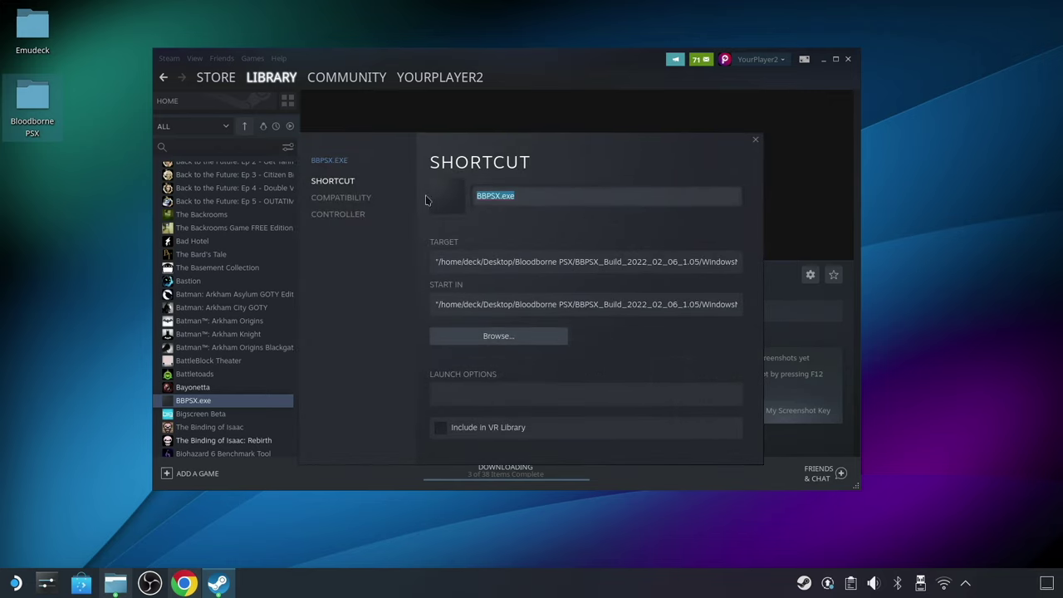
{"action": "type", "text": "B"}
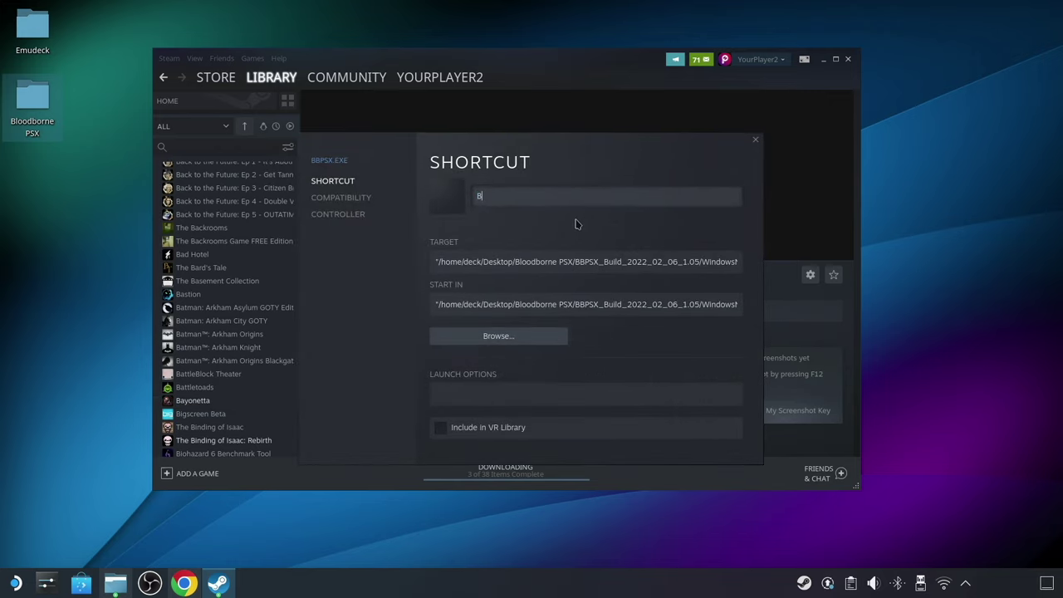
{"action": "type", "text": "loodborne PSX"}
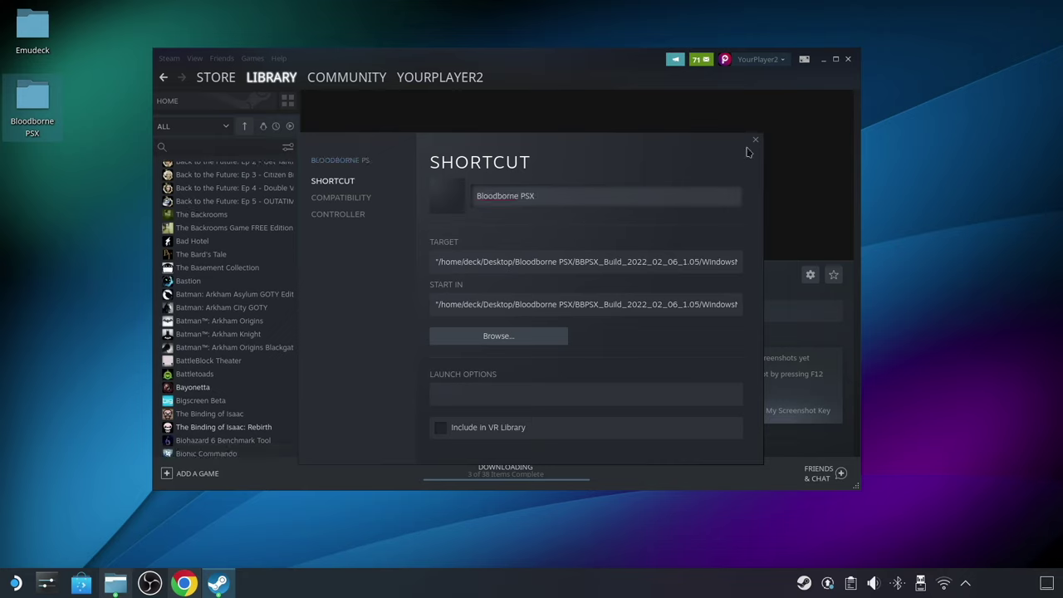
{"action": "left_click", "coordinate": [754, 142]}
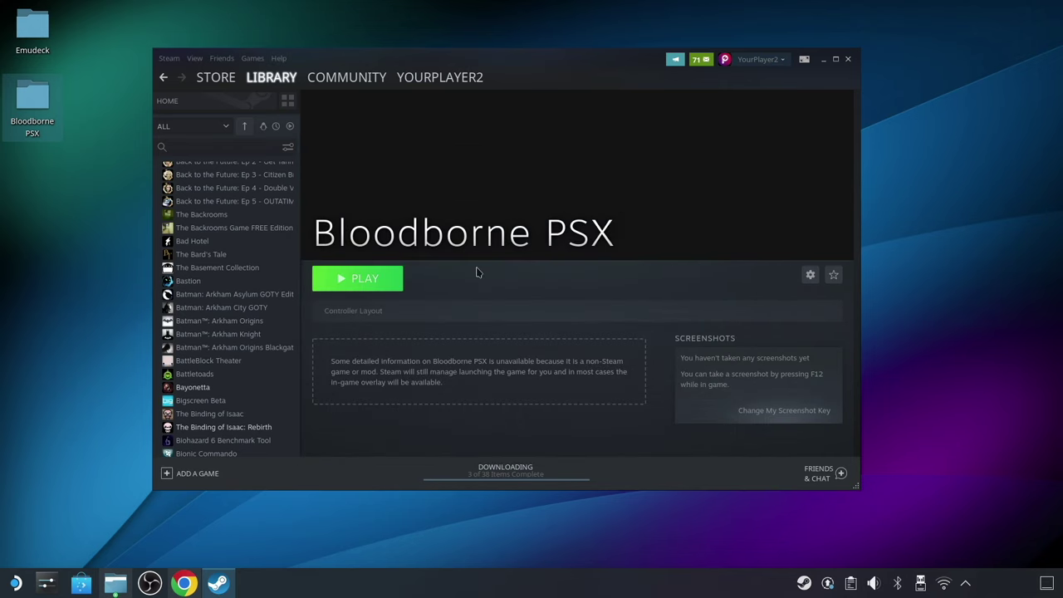
Create a folder named "Artwork" inside the desktop's Bloodborne PSX folder, open it, and move the file manager window aside
{"action": "double_click", "coordinate": [23, 100]}
{"action": "right_click", "coordinate": [509, 196]}
{"action": "mouse_move", "coordinate": [581, 202]}
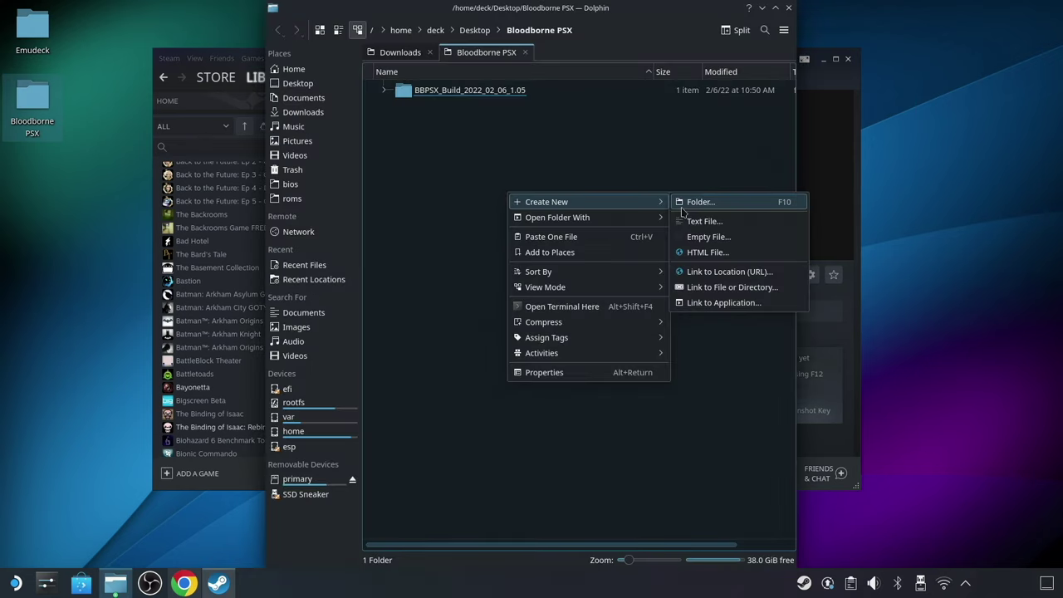
{"action": "left_click", "coordinate": [681, 208]}
{"action": "type", "text": "Artwork"}
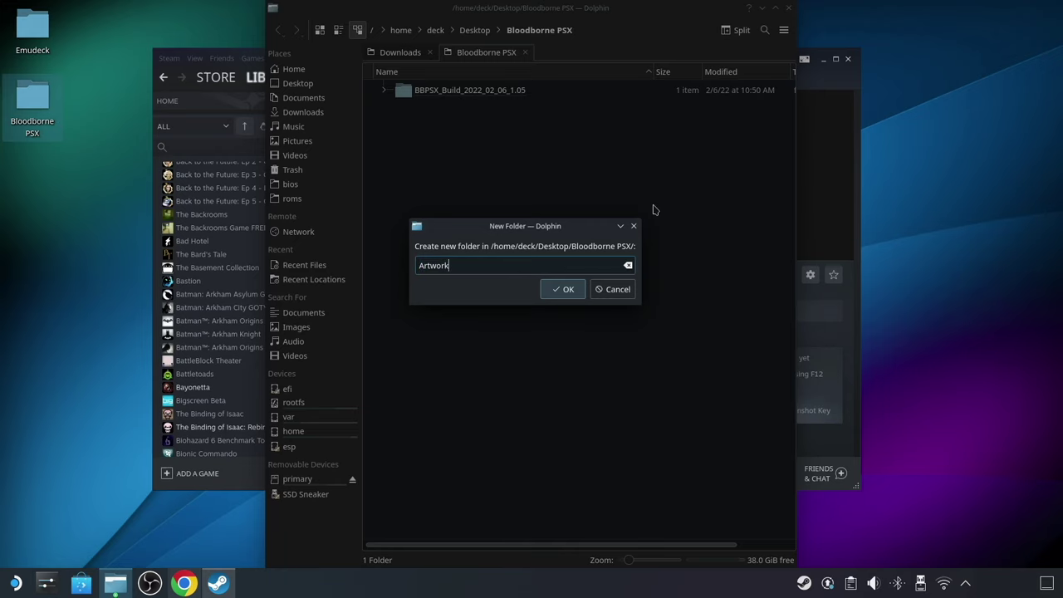
{"action": "left_click", "coordinate": [564, 289]}
{"action": "double_click", "coordinate": [455, 85]}
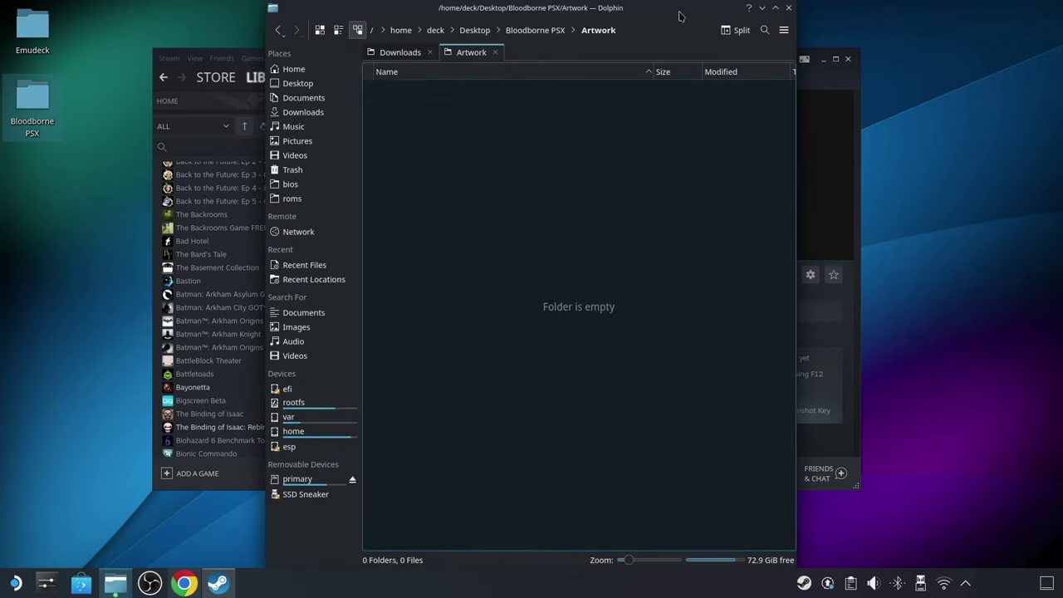
{"action": "left_click_drag", "start_coordinate": [678, 16], "coordinate": [211, 16]}
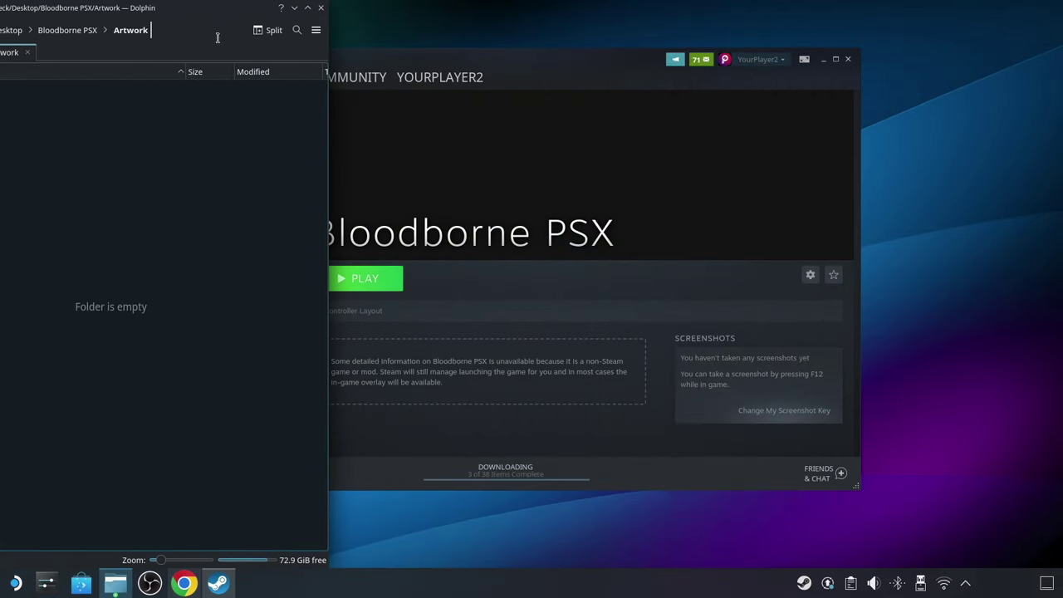
Switch to Chrome, search SteamGridDB for "bloodborne", open the BloodbornePSX (2022) entry and browse its grids, heroes and logos
{"action": "left_click", "coordinate": [184, 584]}
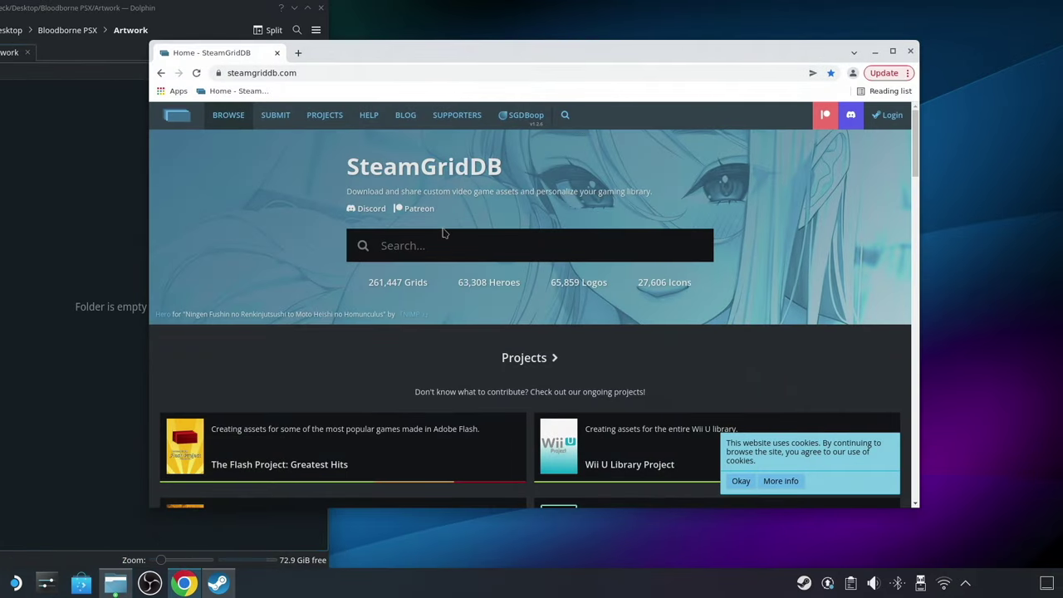
{"action": "left_click", "coordinate": [429, 249]}
{"action": "type", "text": "bloodborne"}
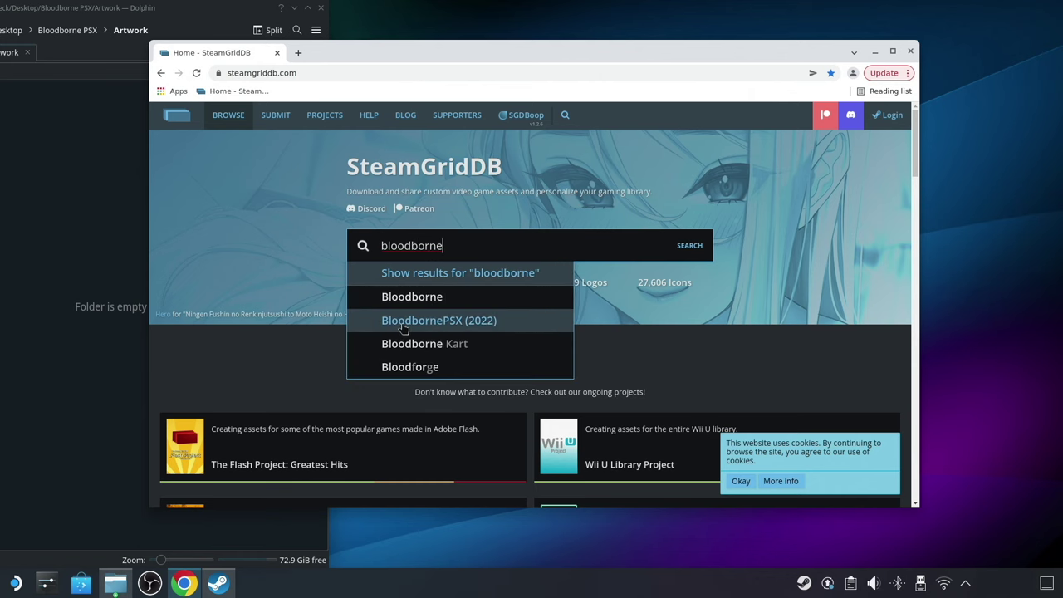
{"action": "left_click", "coordinate": [438, 321]}
{"action": "scroll", "coordinate": [490, 242], "scroll_direction": "down", "scroll_amount": 3}
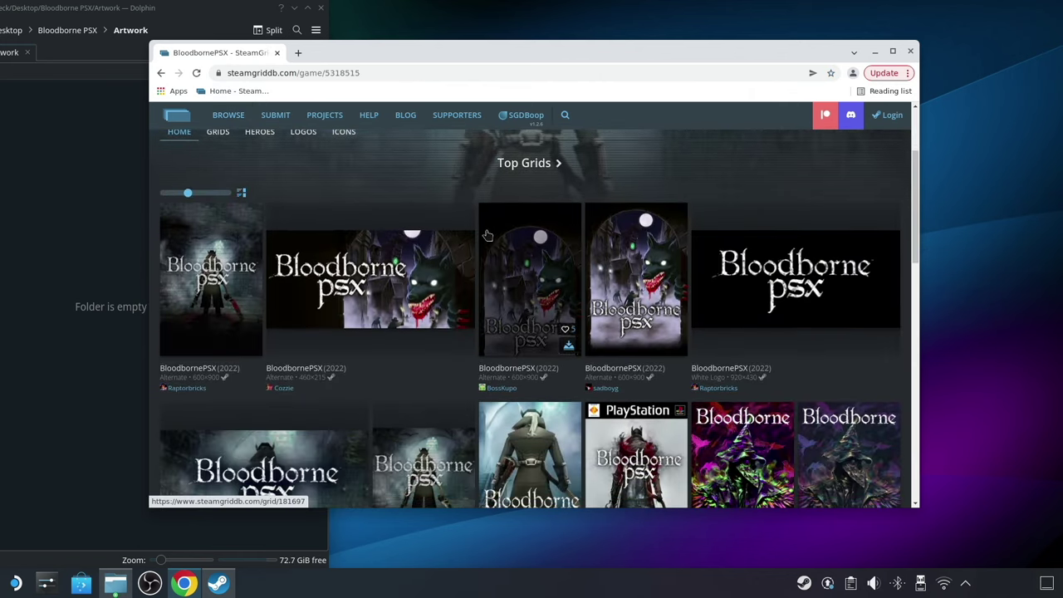
{"action": "scroll", "coordinate": [489, 238], "scroll_direction": "down", "scroll_amount": 10}
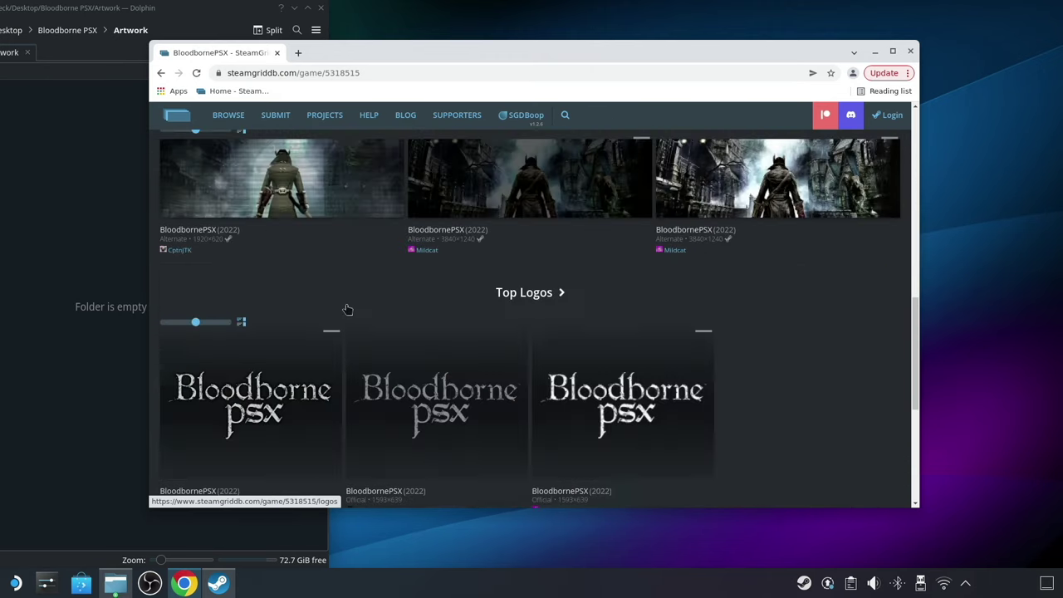
Copy a grid, wide grid, header and logo image for BloodbornePSX from SteamGridDB into the Artwork folder
{"action": "left_click", "coordinate": [208, 307]}
{"action": "key", "text": "alt+Left"}
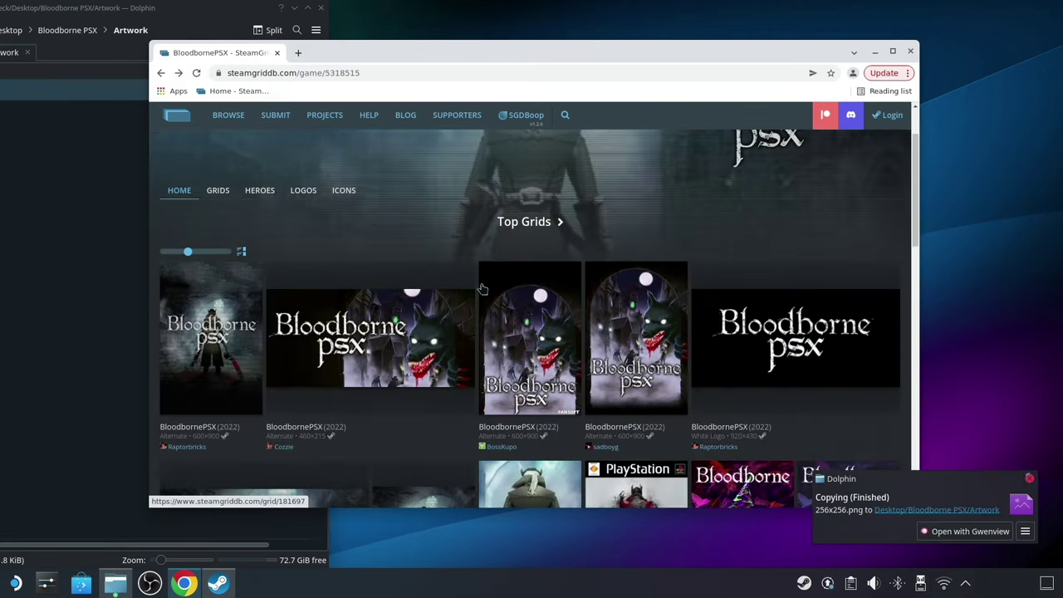
{"action": "left_click", "coordinate": [226, 224]}
{"action": "left_click", "coordinate": [259, 159]}
{"action": "left_click", "coordinate": [378, 294]}
{"action": "left_click", "coordinate": [556, 268]}
{"action": "left_click_drag", "start_coordinate": [293, 191], "coordinate": [75, 207]}
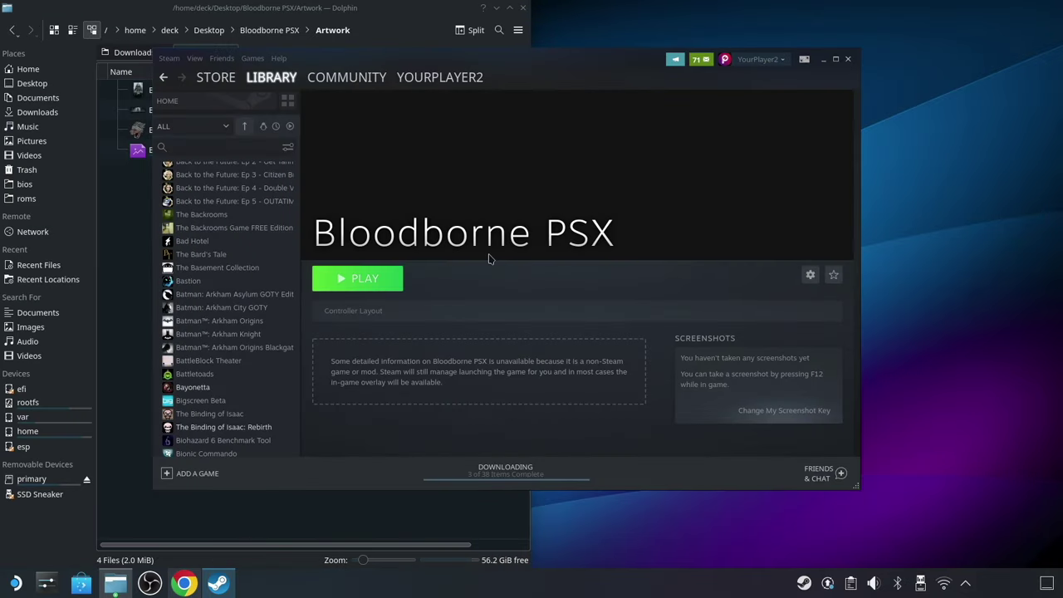
In Steam, set Bloodborne PSX's custom background to Bloodborne PSX Header.png from /home/deck/Desktop/Bloodborne PSX/Artwork/
{"action": "right_click", "coordinate": [665, 187]}
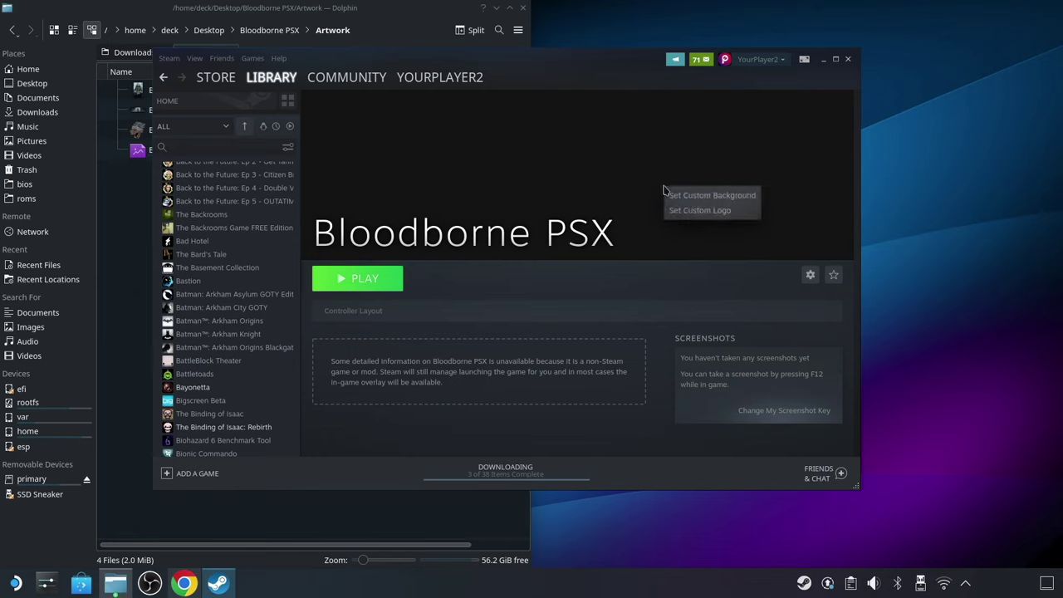
{"action": "left_click", "coordinate": [676, 198]}
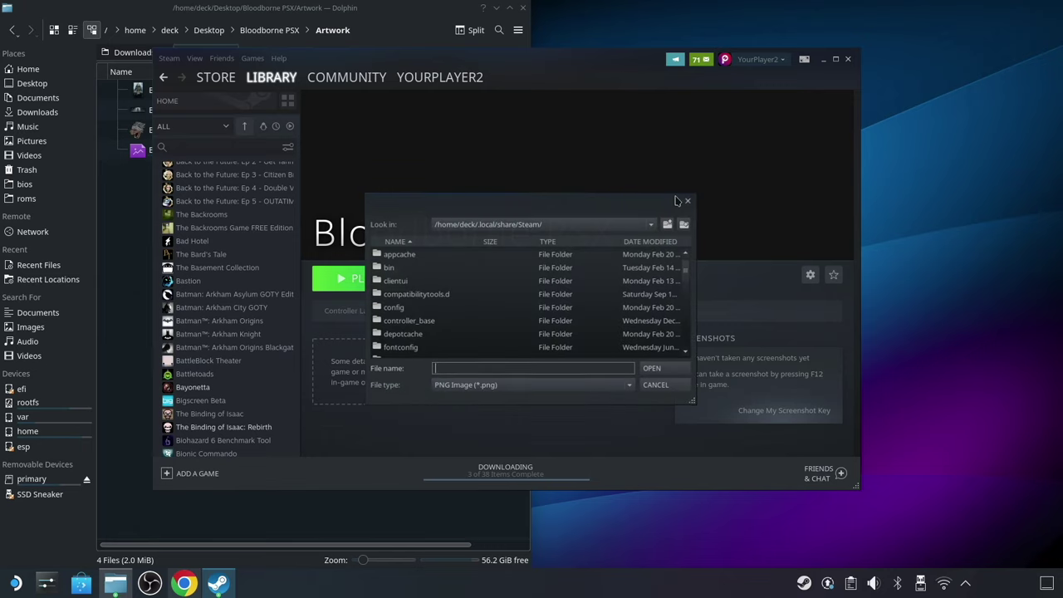
{"action": "triple_click", "coordinate": [615, 224]}
{"action": "type", "text": "/home/deck/Desktop/Bloodborne PSX/Artwork/"}
{"action": "key", "text": "Return"}
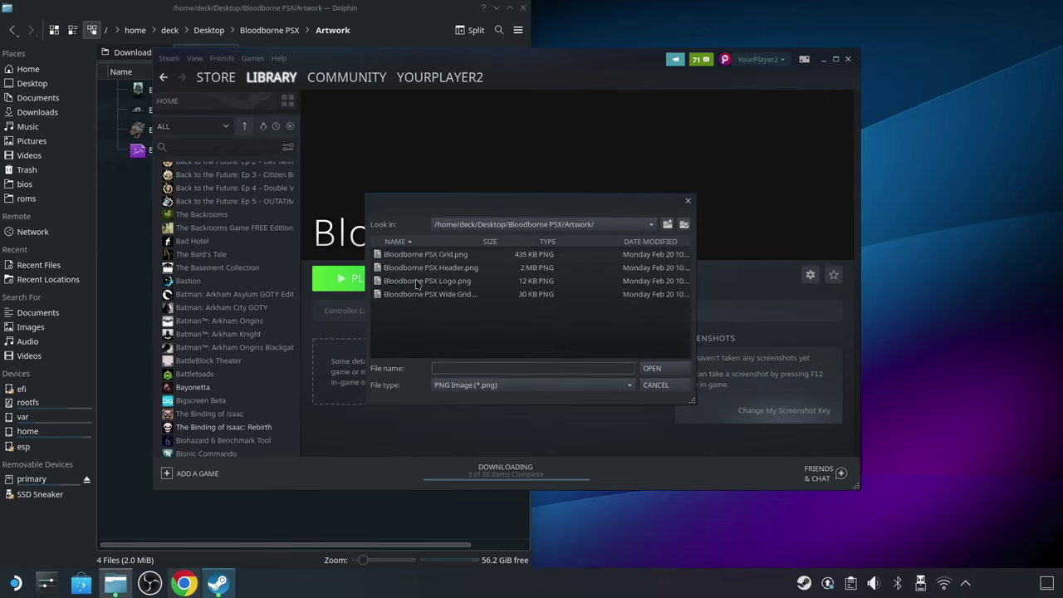
{"action": "left_click", "coordinate": [428, 268]}
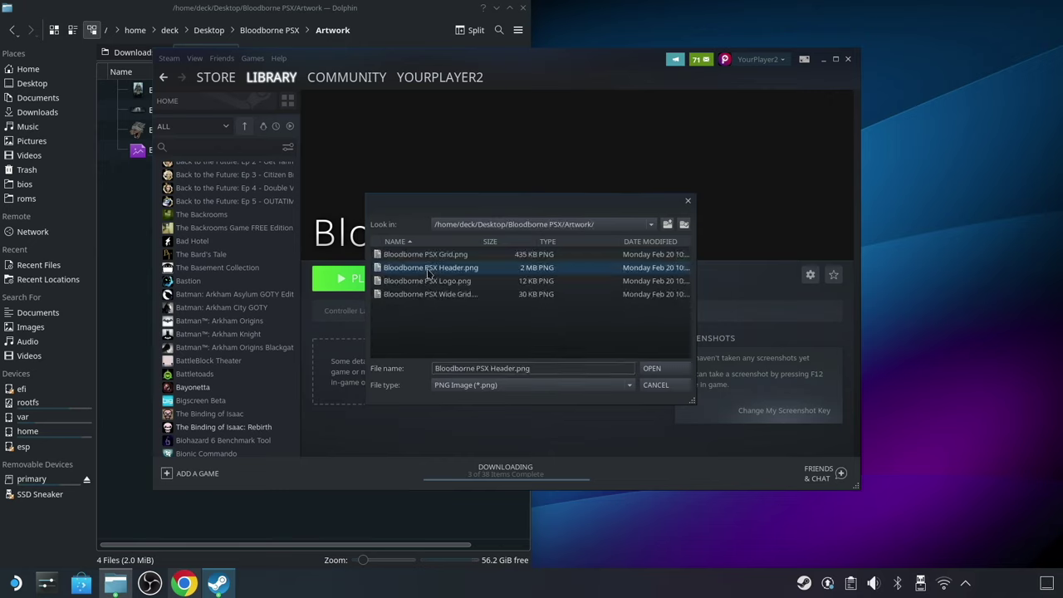
{"action": "left_click", "coordinate": [652, 367]}
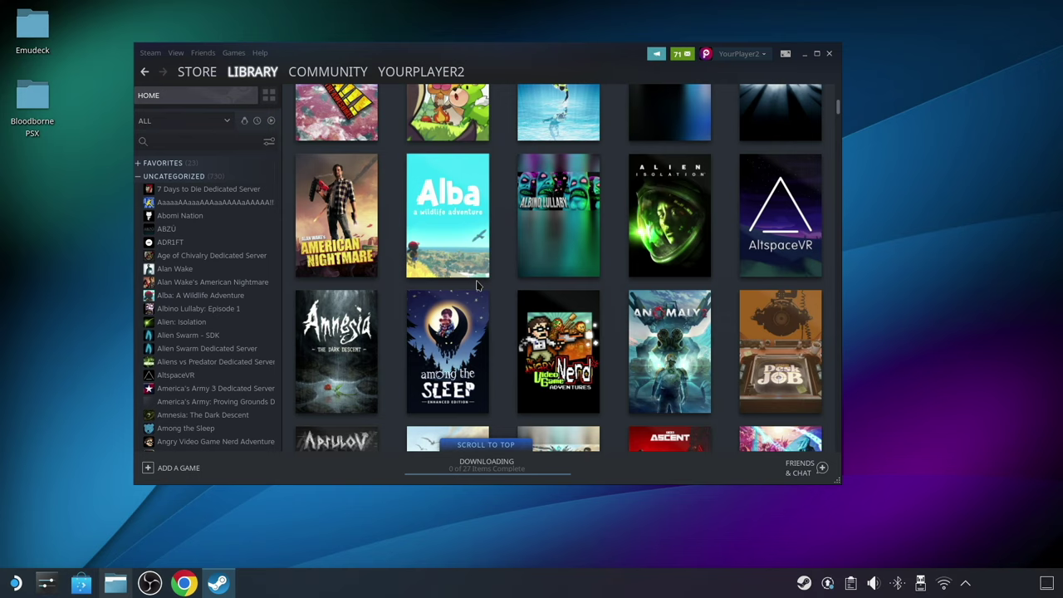
Find the blank Bloodborne PSX cover in the library grid and set its custom artwork to Bloodborne PSX Grid.png
{"action": "scroll", "coordinate": [477, 286], "scroll_direction": "down", "scroll_amount": 5}
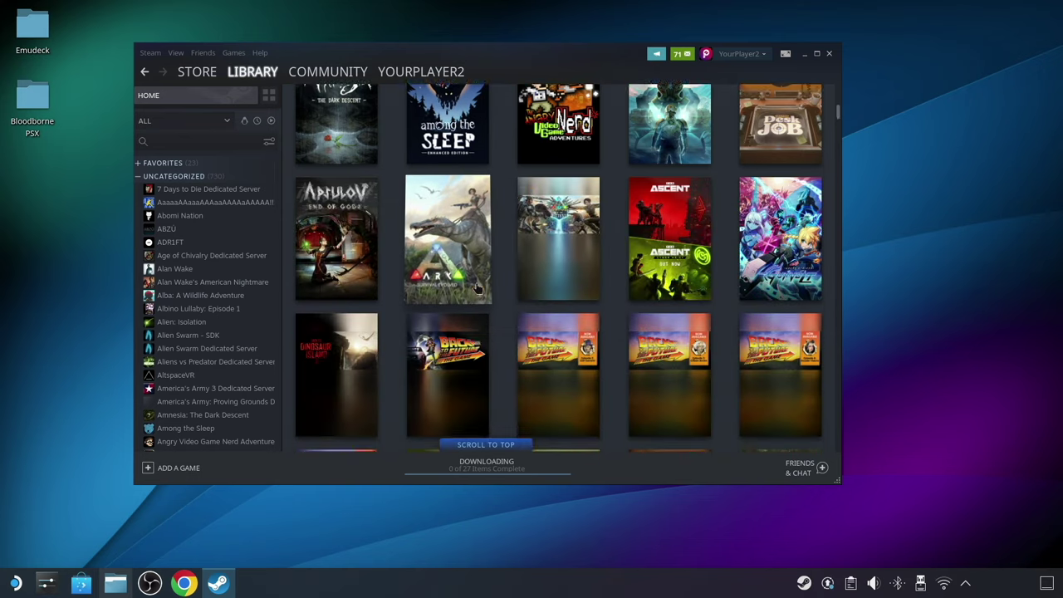
{"action": "scroll", "coordinate": [477, 287], "scroll_direction": "down", "scroll_amount": 10}
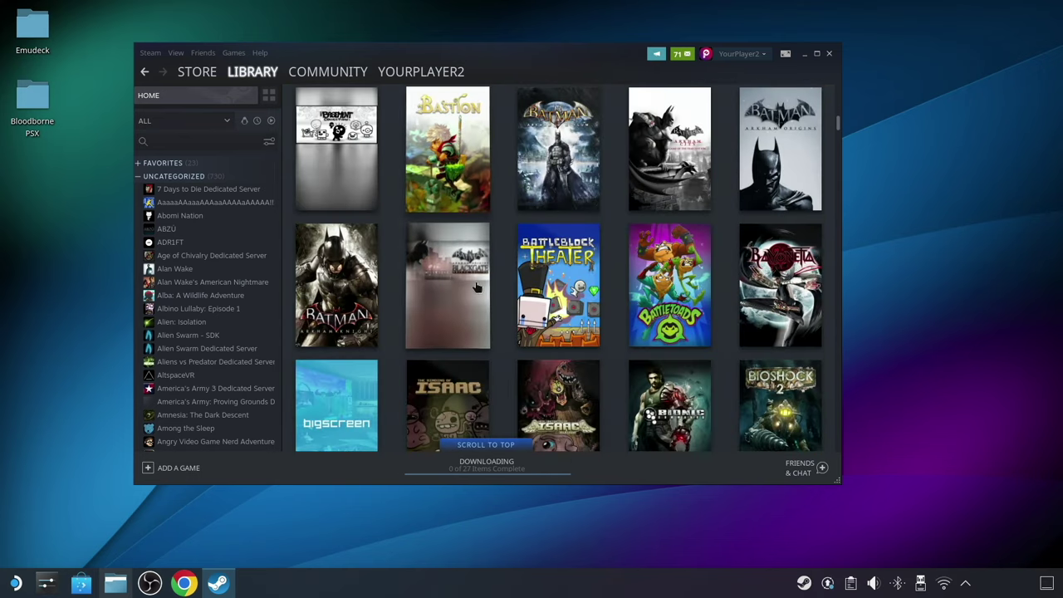
{"action": "scroll", "coordinate": [477, 286], "scroll_direction": "down", "scroll_amount": 8}
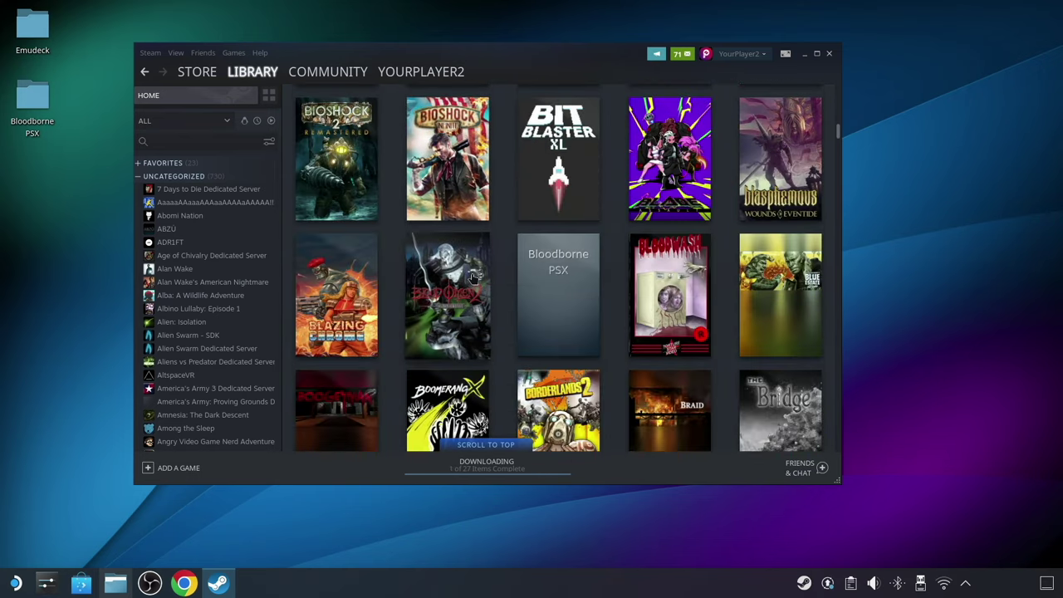
{"action": "mouse_move", "coordinate": [555, 295]}
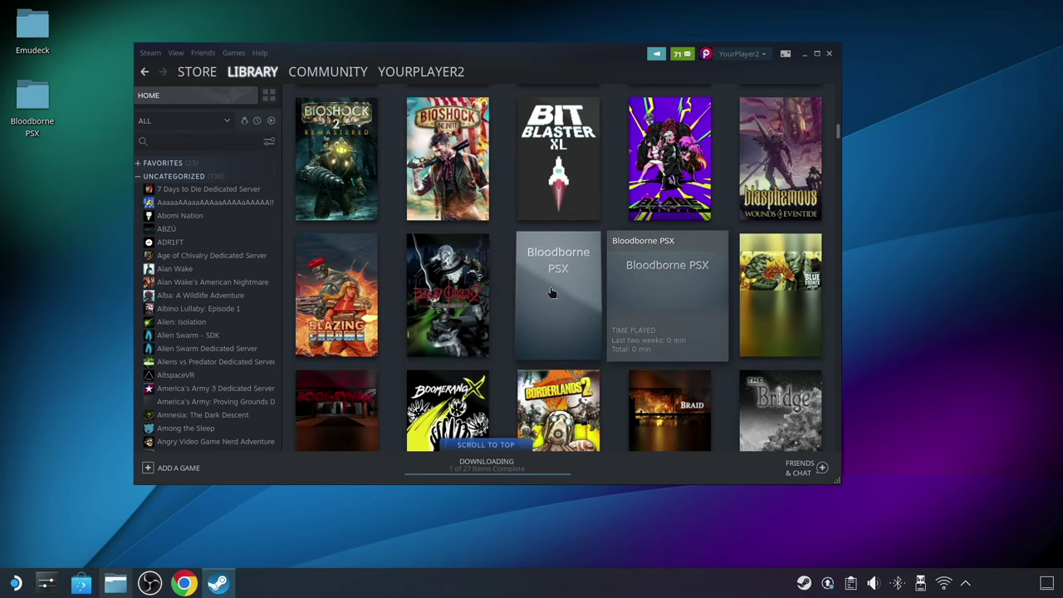
{"action": "scroll", "coordinate": [551, 292], "scroll_direction": "down", "scroll_amount": 1}
{"action": "right_click", "coordinate": [556, 238]}
{"action": "mouse_move", "coordinate": [581, 286]}
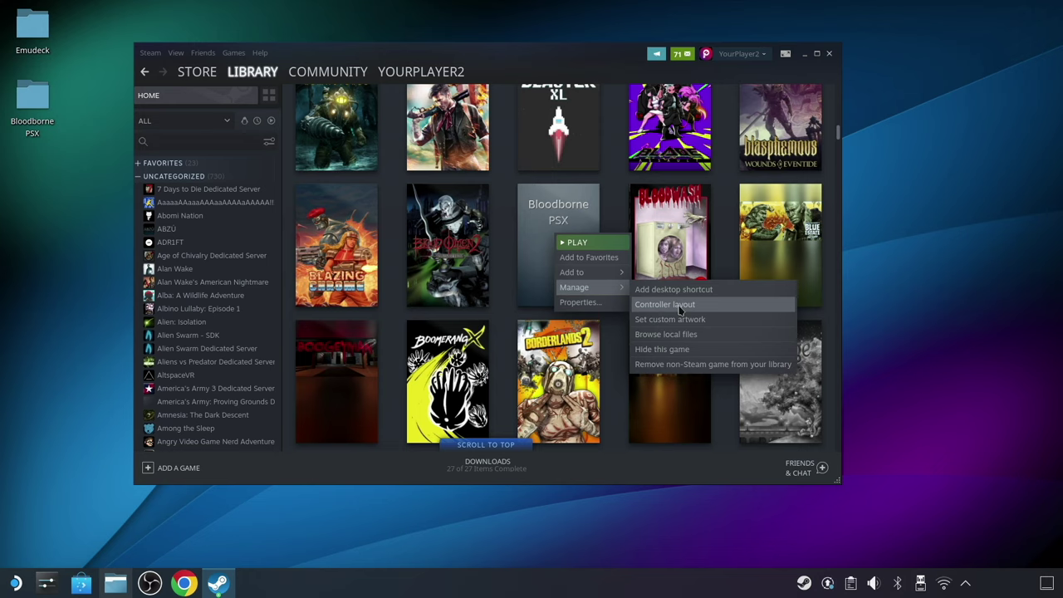
{"action": "left_click", "coordinate": [674, 322]}
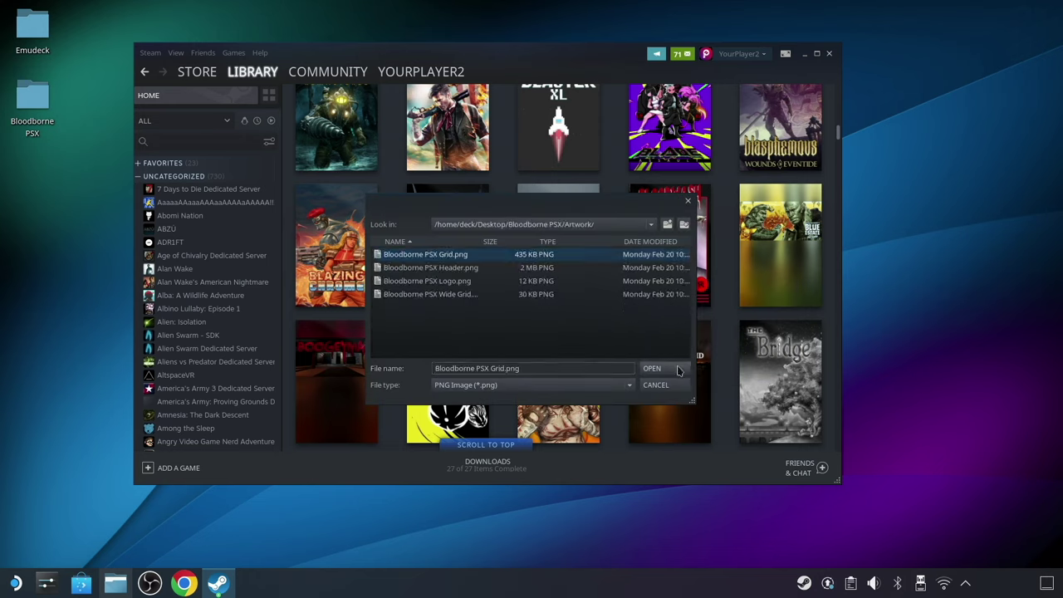
{"action": "left_click", "coordinate": [652, 368]}
{"action": "mouse_move", "coordinate": [667, 363]}
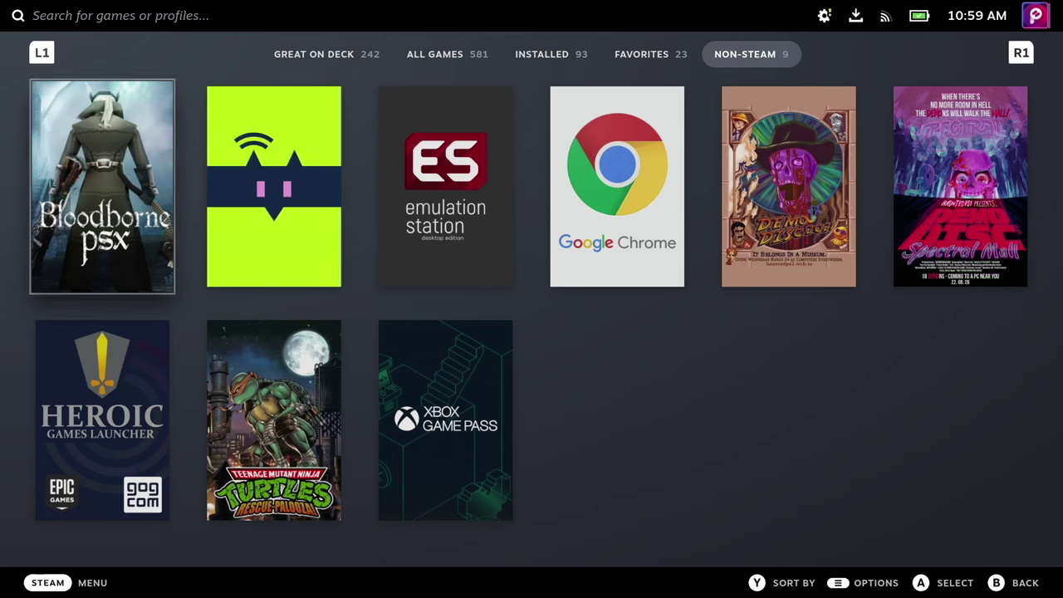
Look through the non-Steam games in Gaming Mode and open the Bloodborne PSX page
{"action": "key", "text": "Right"}
{"action": "key", "text": "Right"}
{"action": "key", "text": "Right"}
{"action": "key", "text": "Right"}
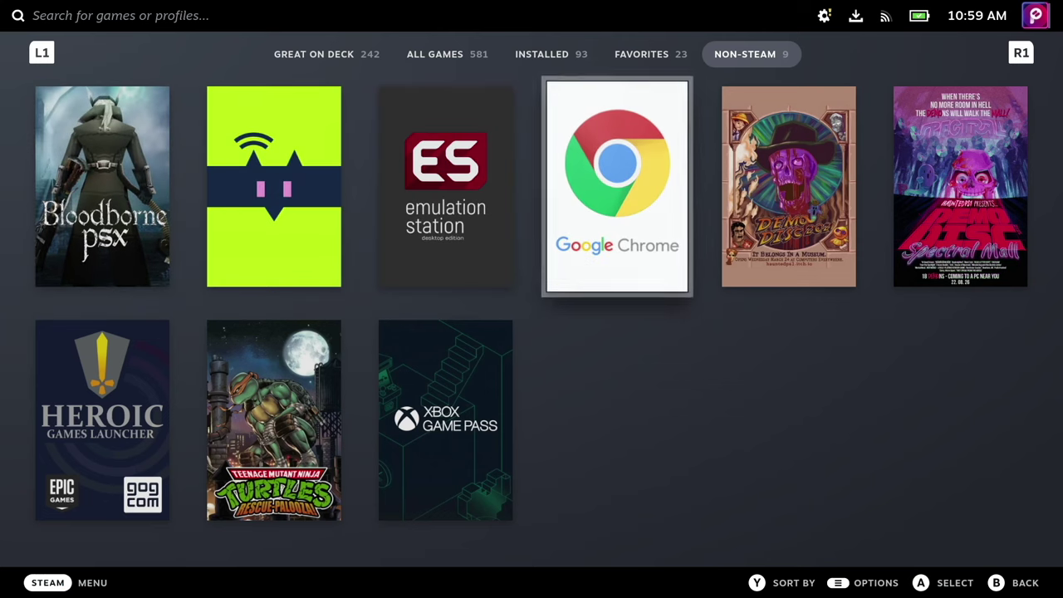
{"action": "key", "text": "Right"}
{"action": "key", "text": "Left"}
{"action": "key", "text": "Left"}
{"action": "key", "text": "Left"}
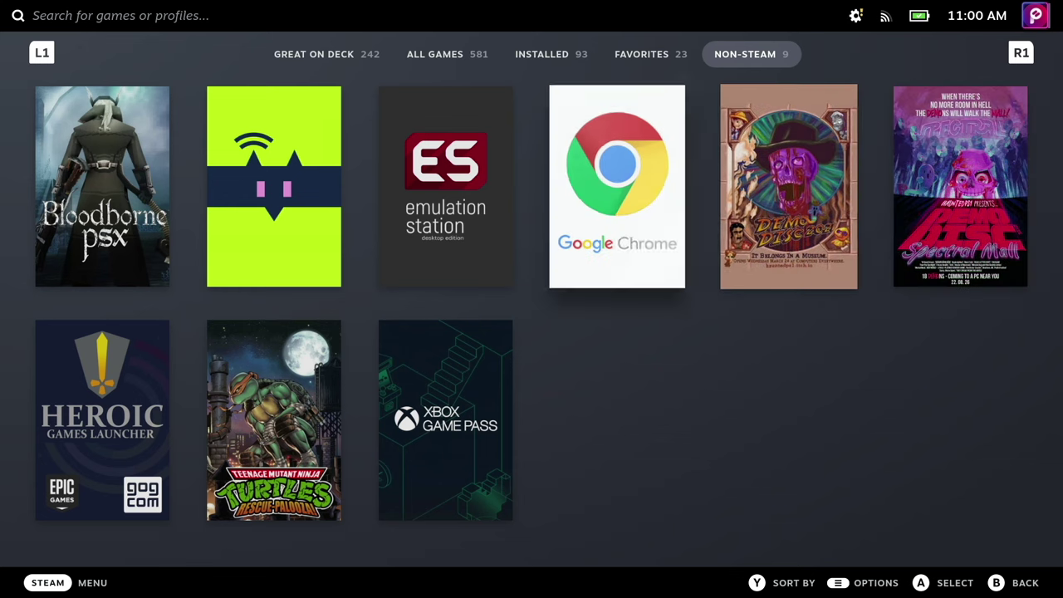
{"action": "key", "text": "Left"}
{"action": "key", "text": "Left"}
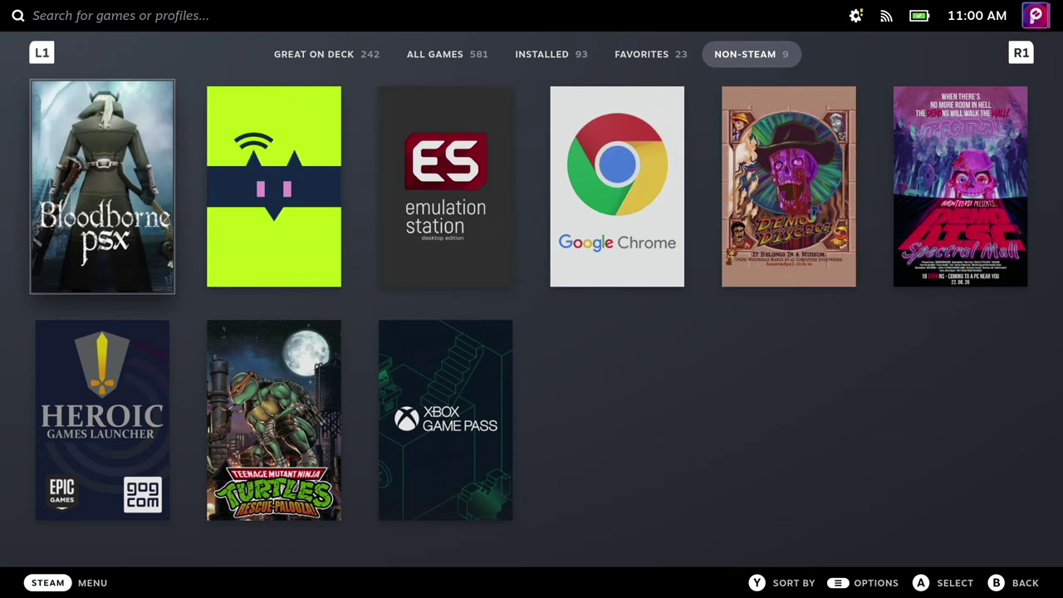
{"action": "key", "text": "Return"}
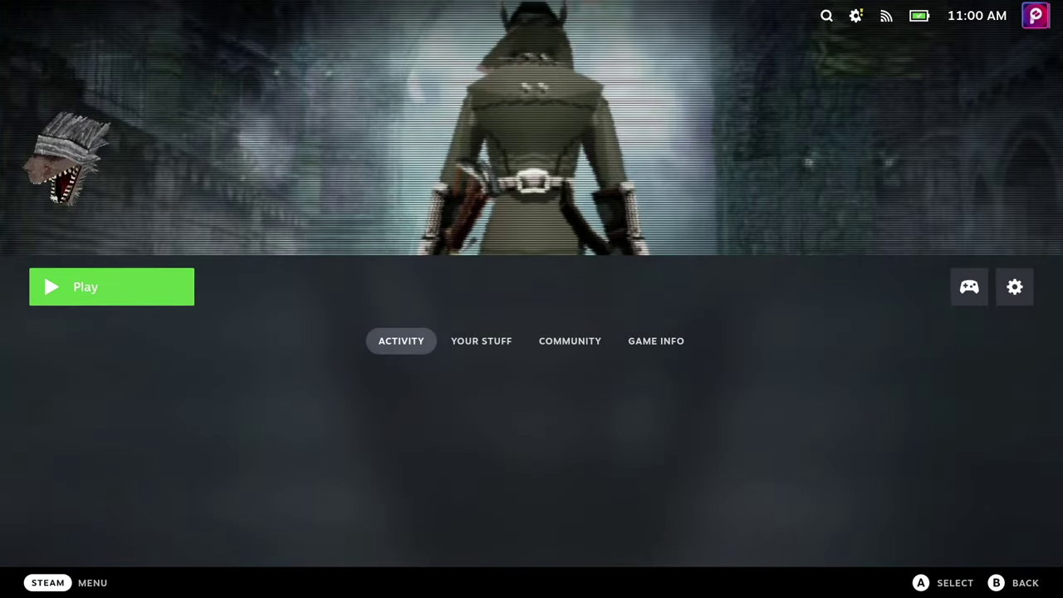
Open the properties of Bloodborne PSX from its game page
{"action": "key", "text": "Return"}
{"action": "key", "text": "Right"}
{"action": "key", "text": "Right"}
{"action": "key", "text": "Return"}
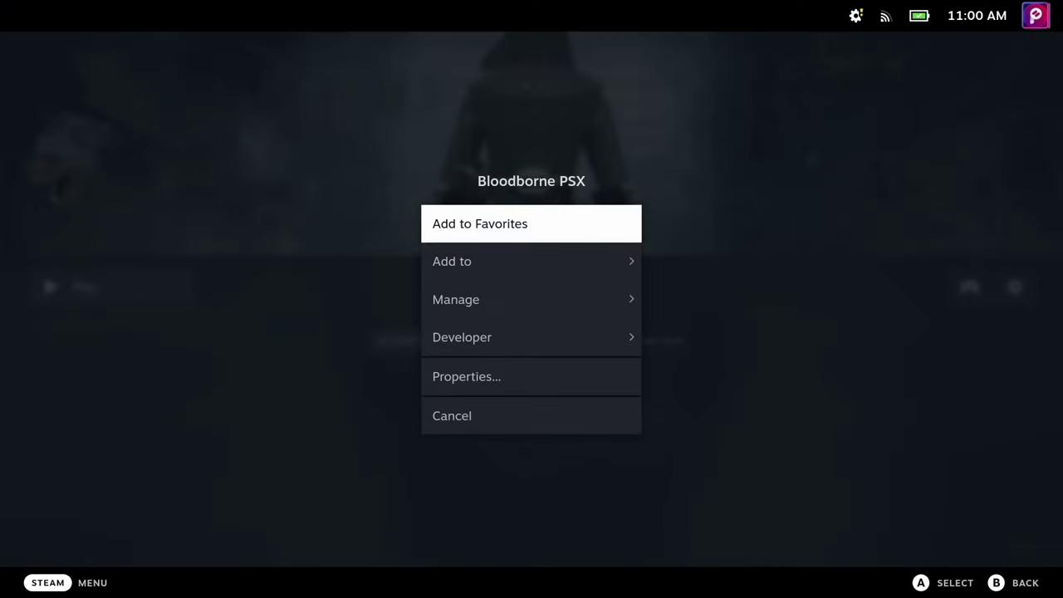
{"action": "key", "text": "Down"}
{"action": "key", "text": "Down"}
{"action": "key", "text": "Down"}
{"action": "key", "text": "Down"}
{"action": "key", "text": "Return"}
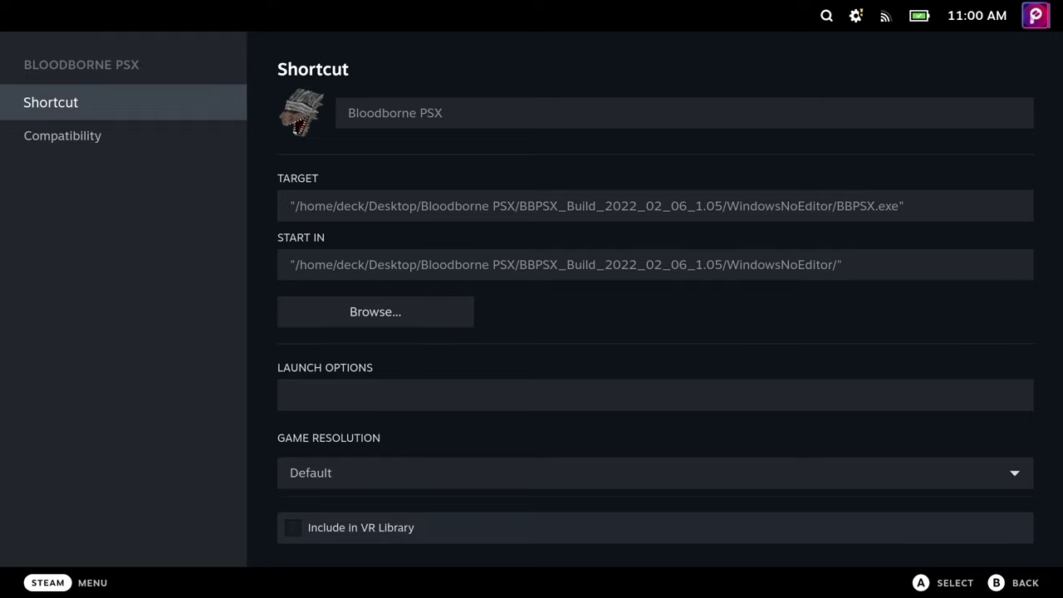
Force the Proton Experimental compatibility tool for Bloodborne PSX and return to its game page
{"action": "key", "text": "Down"}
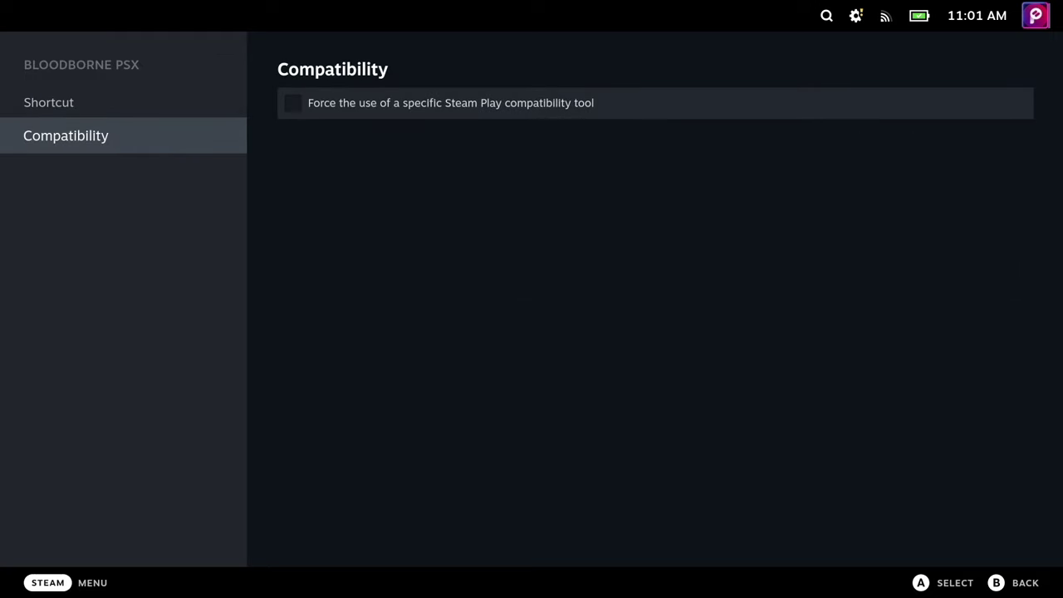
{"action": "key", "text": "Right"}
{"action": "key", "text": "Return"}
{"action": "key", "text": "Down"}
{"action": "key", "text": "Return"}
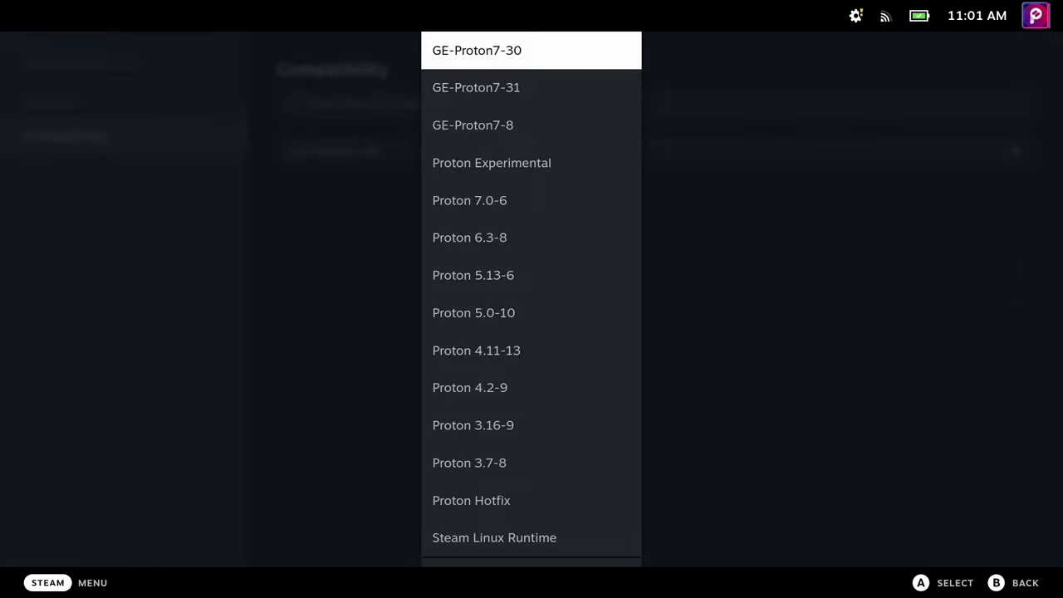
{"action": "key", "text": "Down"}
{"action": "key", "text": "Down"}
{"action": "key", "text": "Down"}
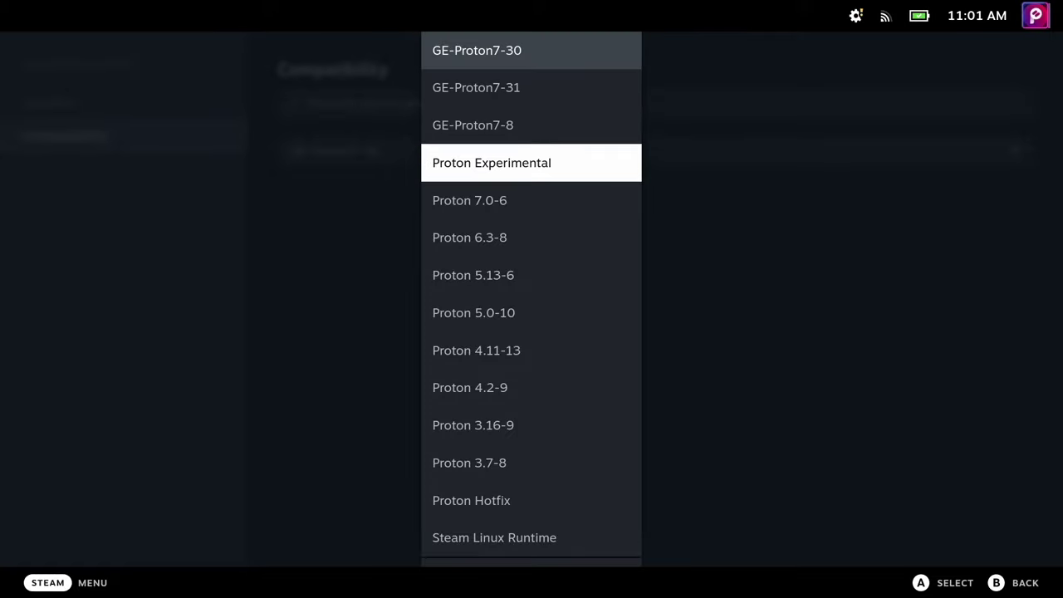
{"action": "key", "text": "Return"}
{"action": "key", "text": "Escape"}
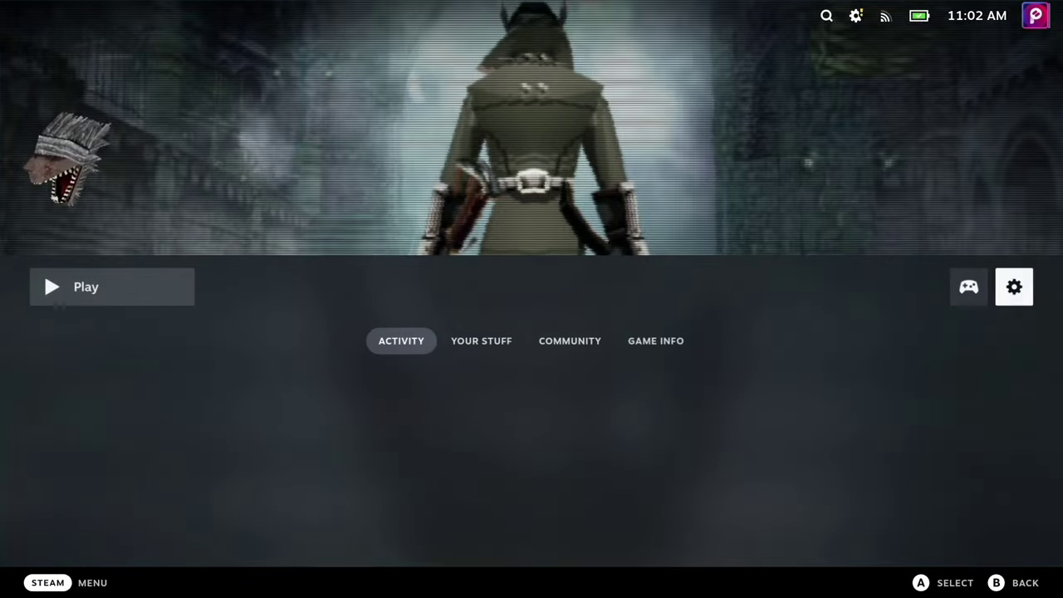
Launch Bloodborne PSX from its game page
{"action": "key", "text": "Left"}
{"action": "key", "text": "Left"}
{"action": "key", "text": "Return"}
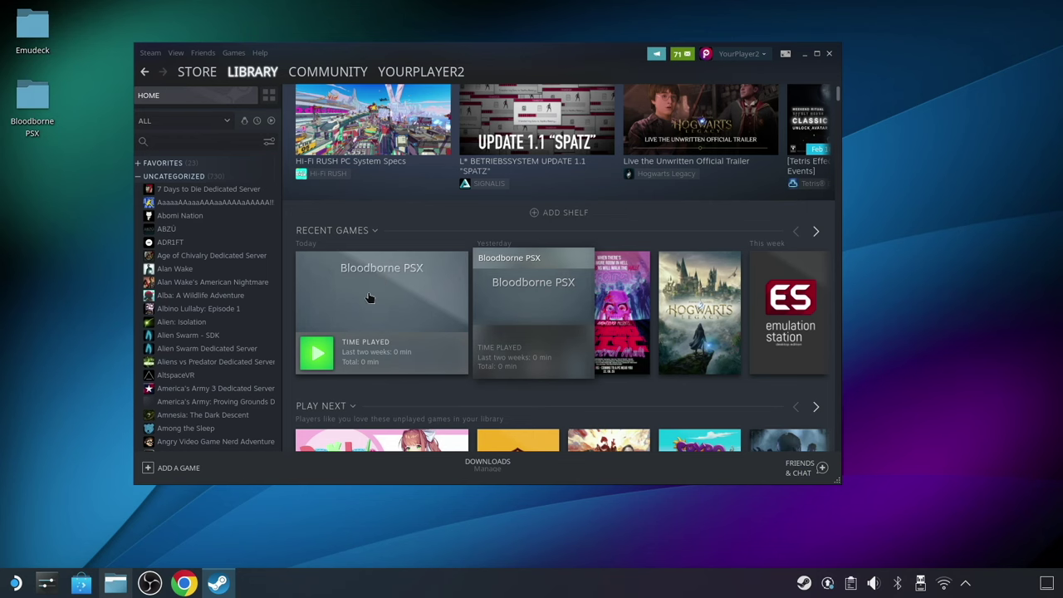
In desktop Steam's recent games, set Bloodborne PSX's wide custom artwork to the Bloodborne PSX Wide Grid image
{"action": "right_click", "coordinate": [369, 298]}
{"action": "mouse_move", "coordinate": [410, 347]}
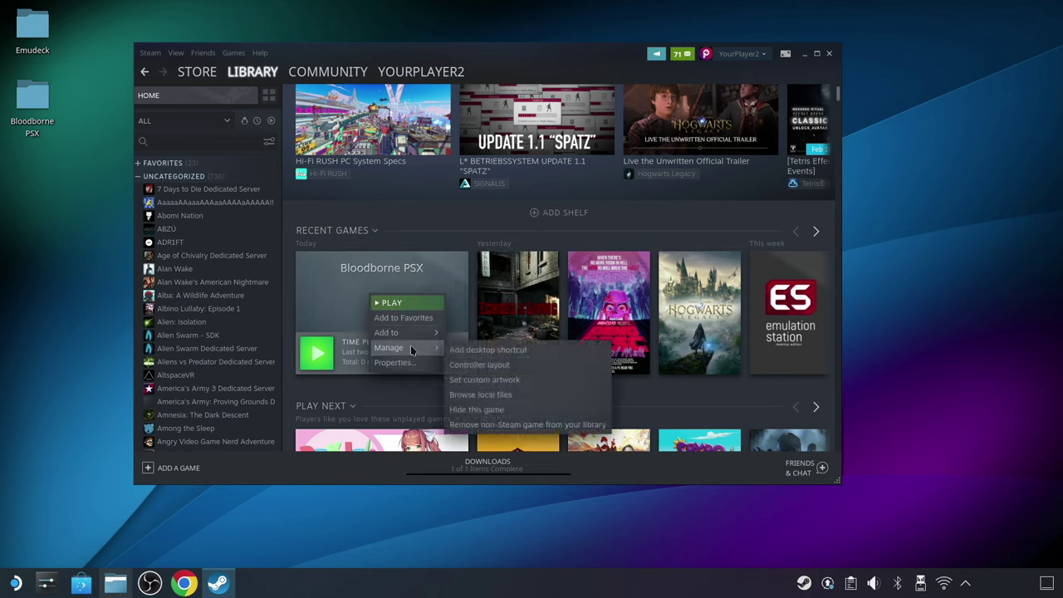
{"action": "left_click", "coordinate": [494, 385]}
{"action": "double_click", "coordinate": [602, 292]}
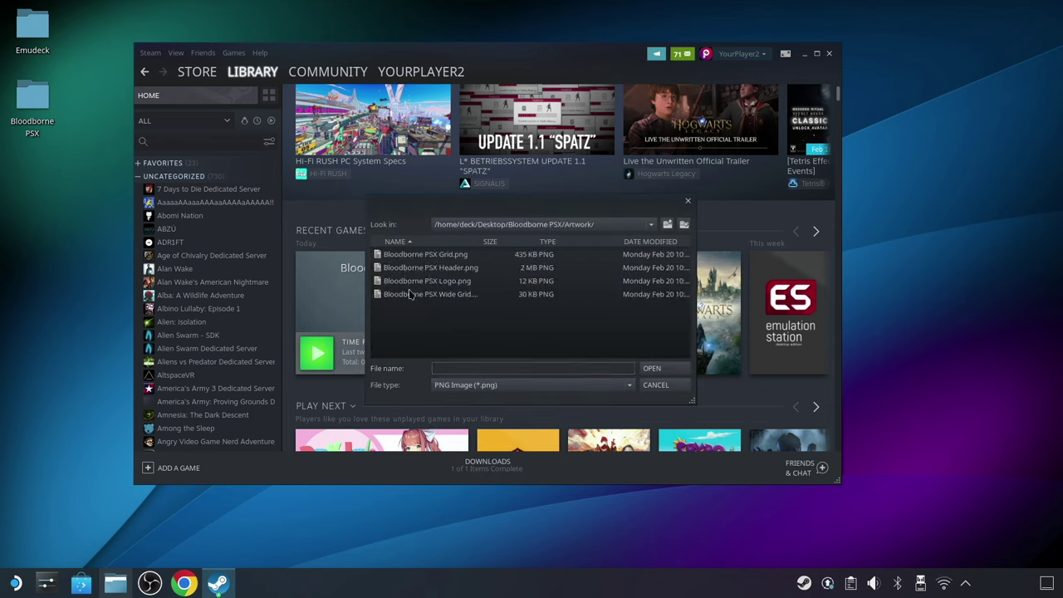
{"action": "left_click", "coordinate": [409, 296]}
{"action": "left_click", "coordinate": [661, 368]}
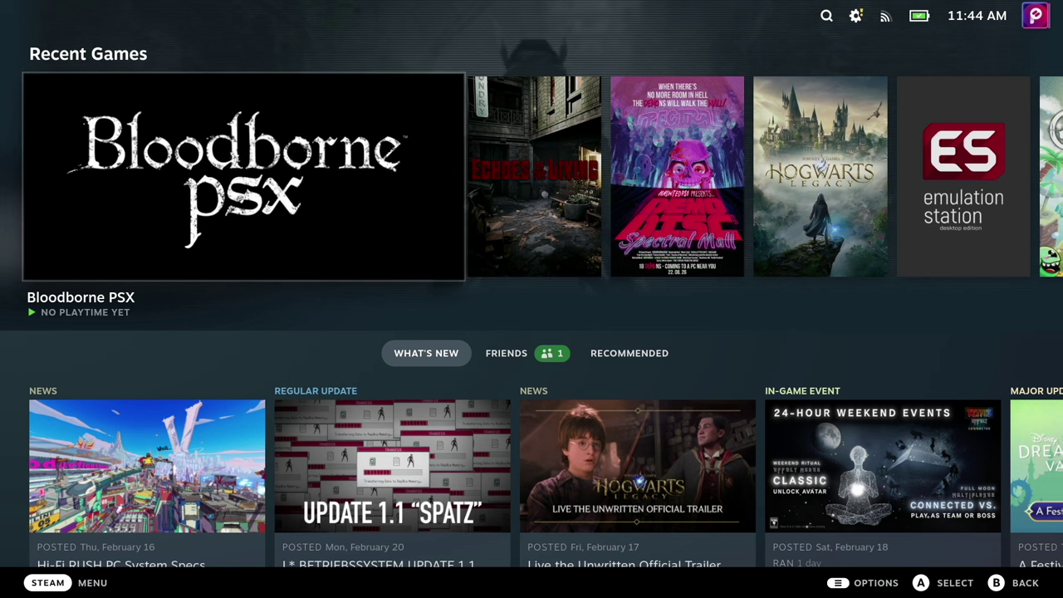